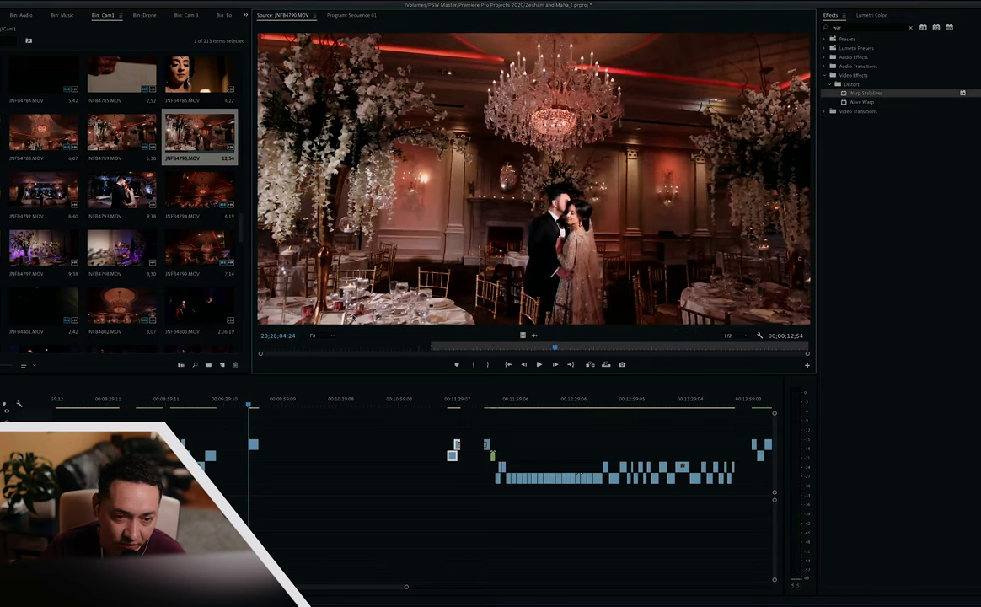
# Step: Mark an out point on INFB4790.MOV for a 00;00;04;15 range and stop playback
pyautogui.press('o')
pyautogui.press('space')
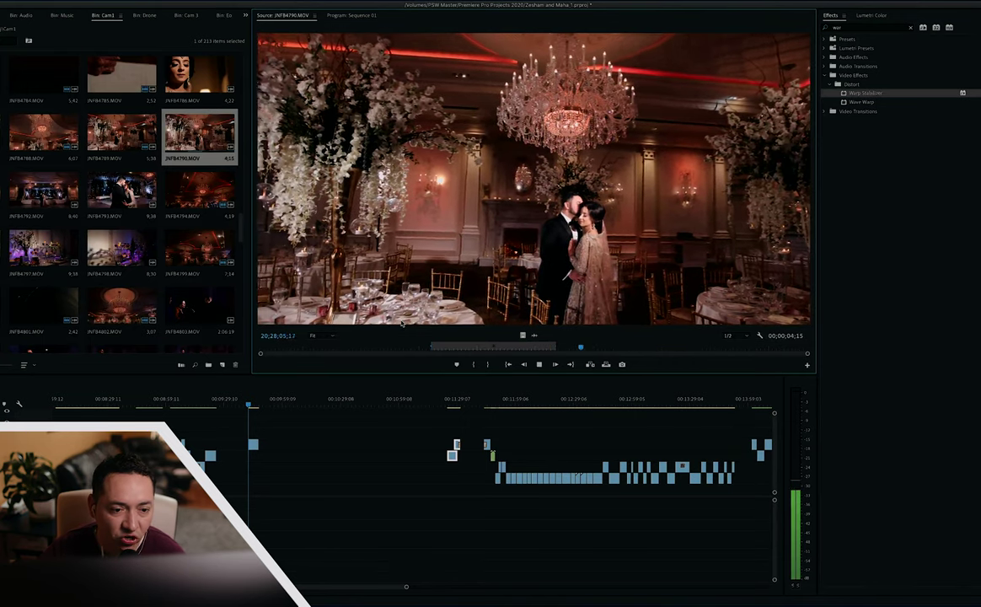
# Step: Stop playback and load INFB4797 and INFB4799 from the Cam1 bin for preview
pyautogui.press('space')
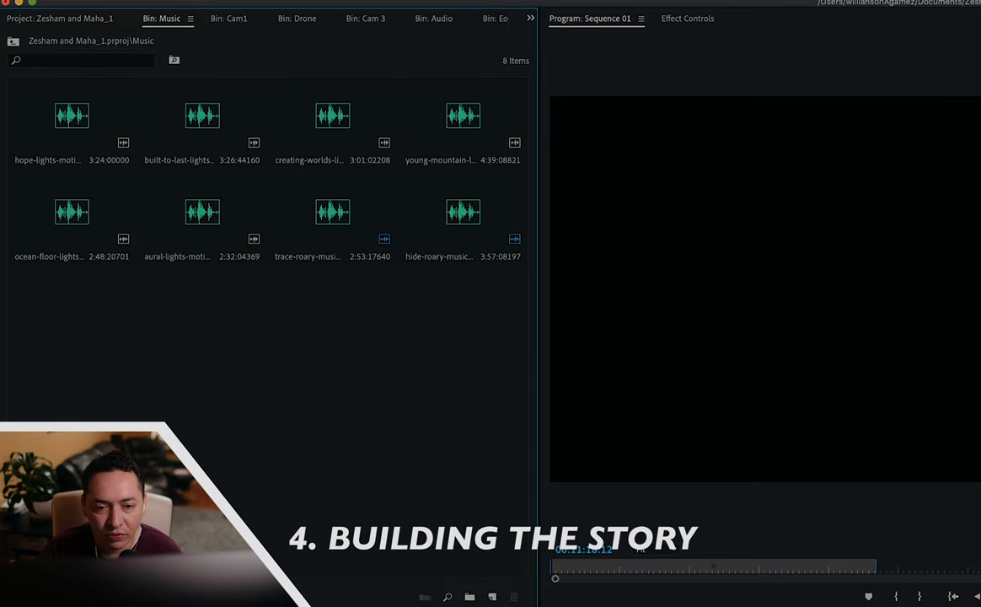
pyautogui.click(202, 118)
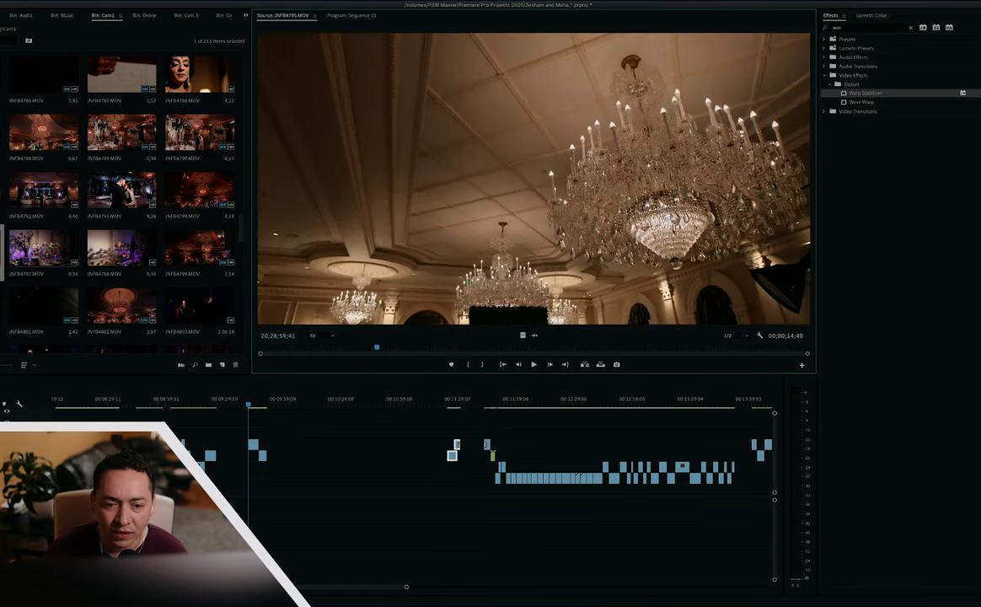
pyautogui.doubleClick(26, 228)
pyautogui.doubleClick(200, 251)
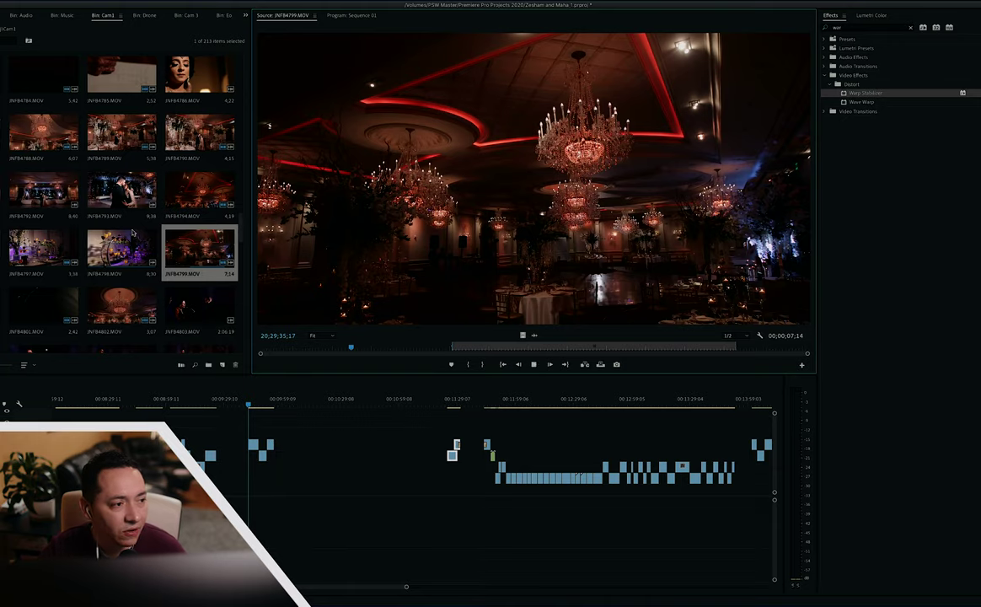
# Step: Load PSW_5207.MOV further down the bin and briefly play the foggy first-dance clip
pyautogui.scroll(-2, 132, 233)
pyautogui.scroll(-3, 74, 204)
pyautogui.scroll(-3, 63, 197)
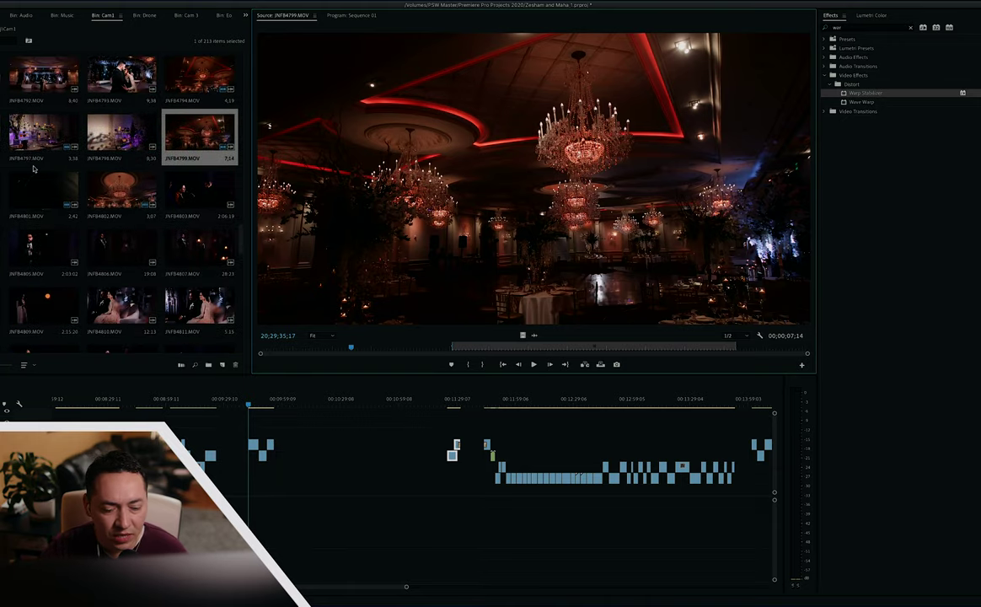
pyautogui.doubleClick(182, 125)
pyautogui.scroll(-3, 126, 211)
pyautogui.press('space')
pyautogui.press('space')
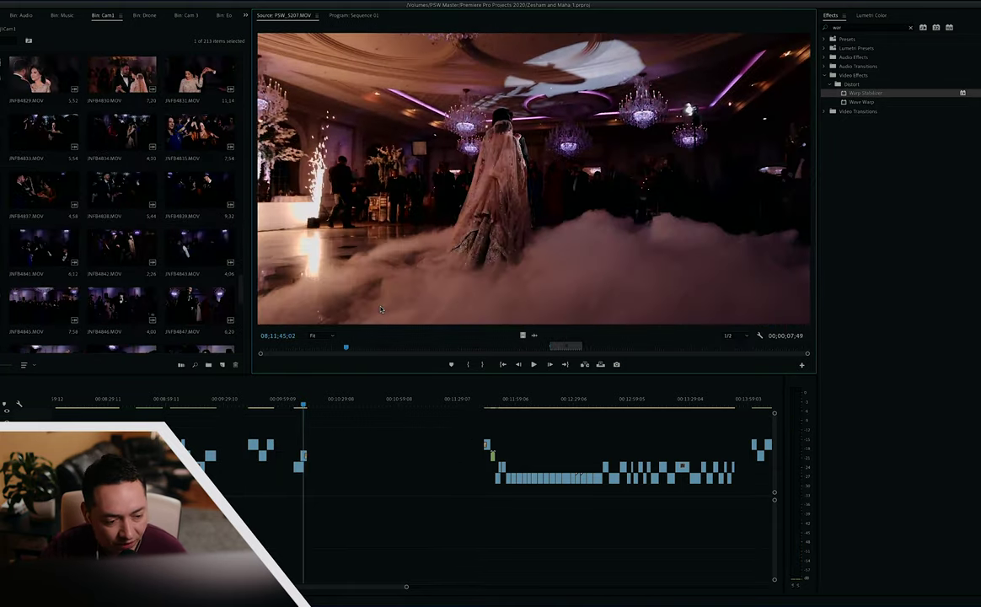
pyautogui.press('space')
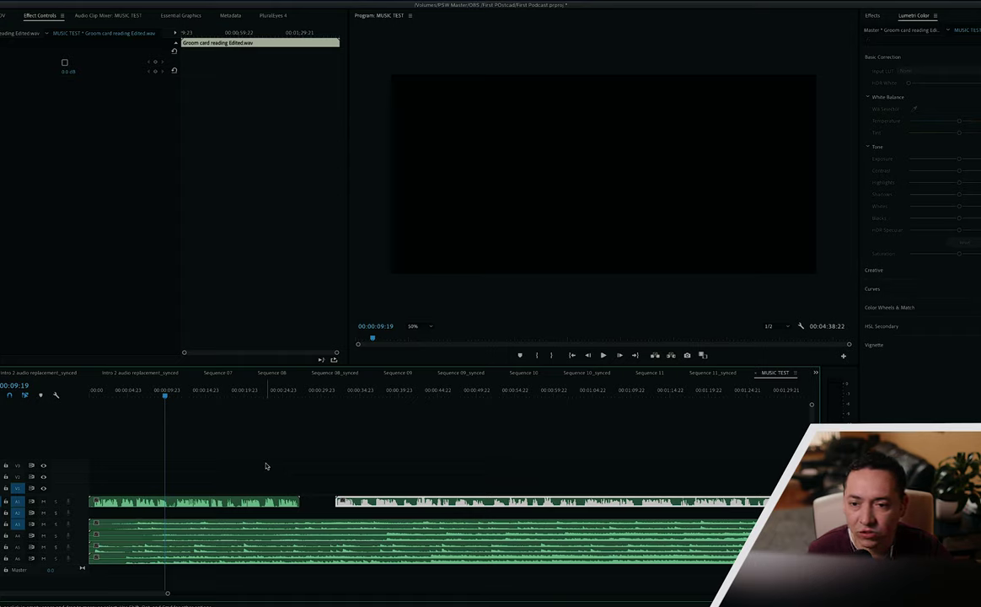
# Step: Inspect the bride's reading clips on A1, then mute audio track A4
pyautogui.click(446, 437)
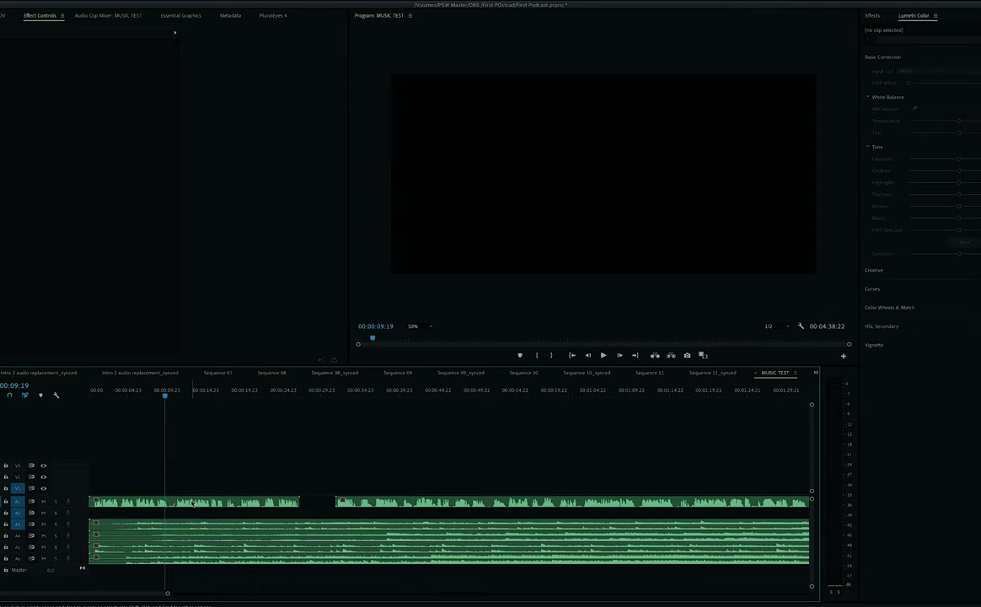
pyautogui.click(94, 395)
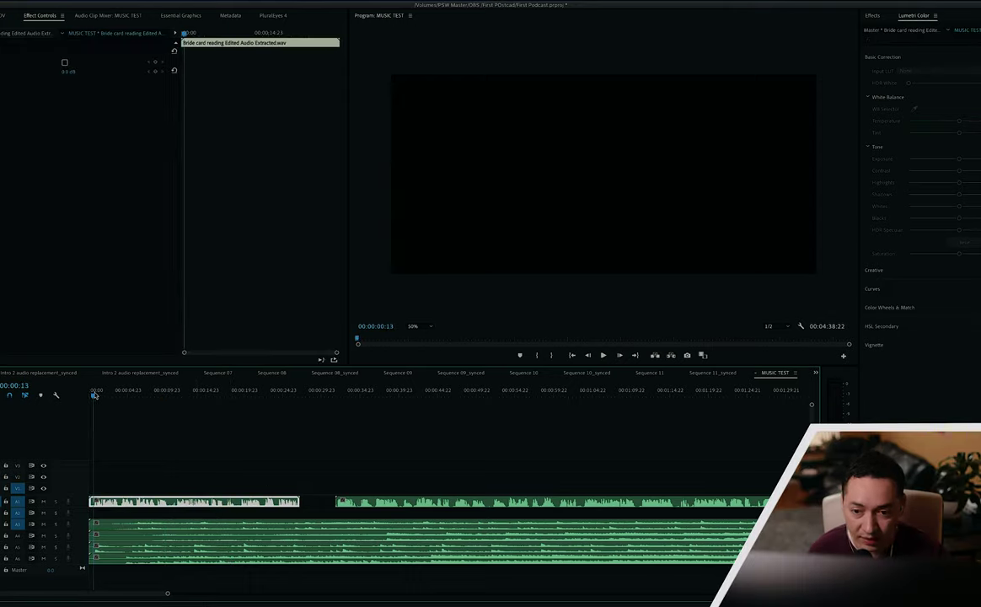
pyautogui.click(132, 417)
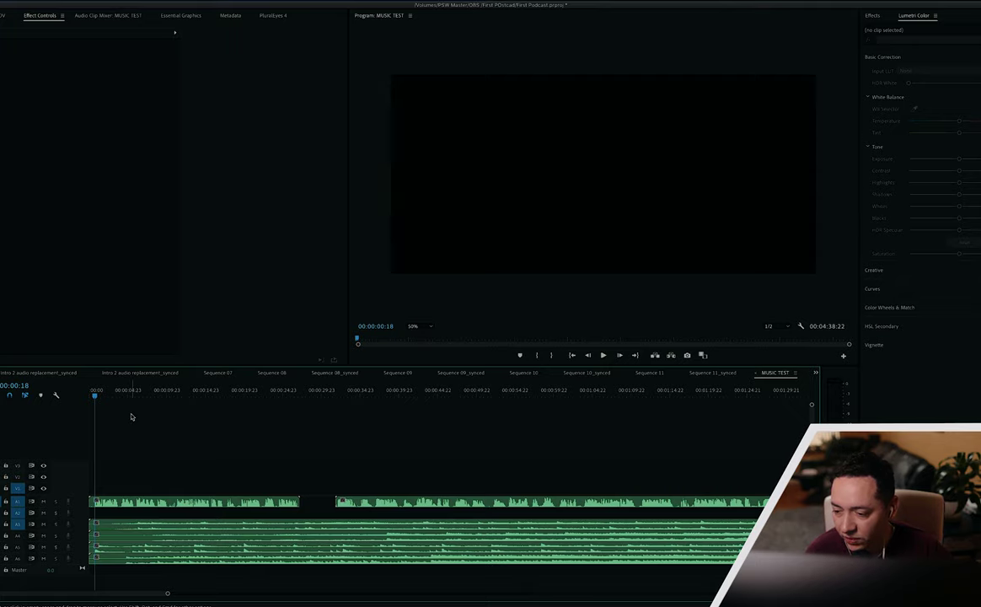
pyautogui.click(43, 535)
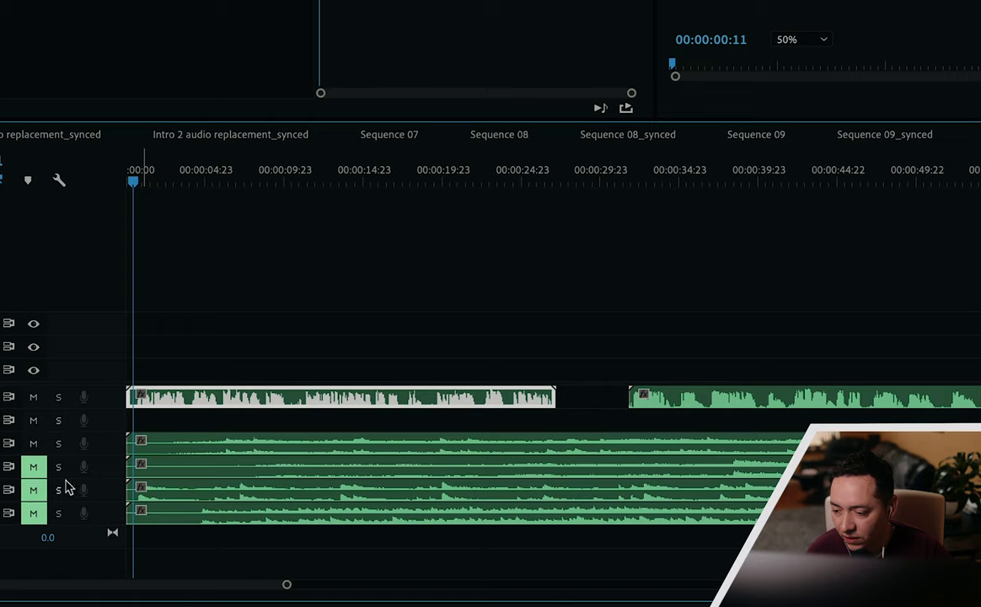
# Step: Shift the bride's reading clip on A1 to start at 00:00:02:20, snapped to the playhead
pyautogui.moveTo(174, 183); pyautogui.dragTo(173, 186)
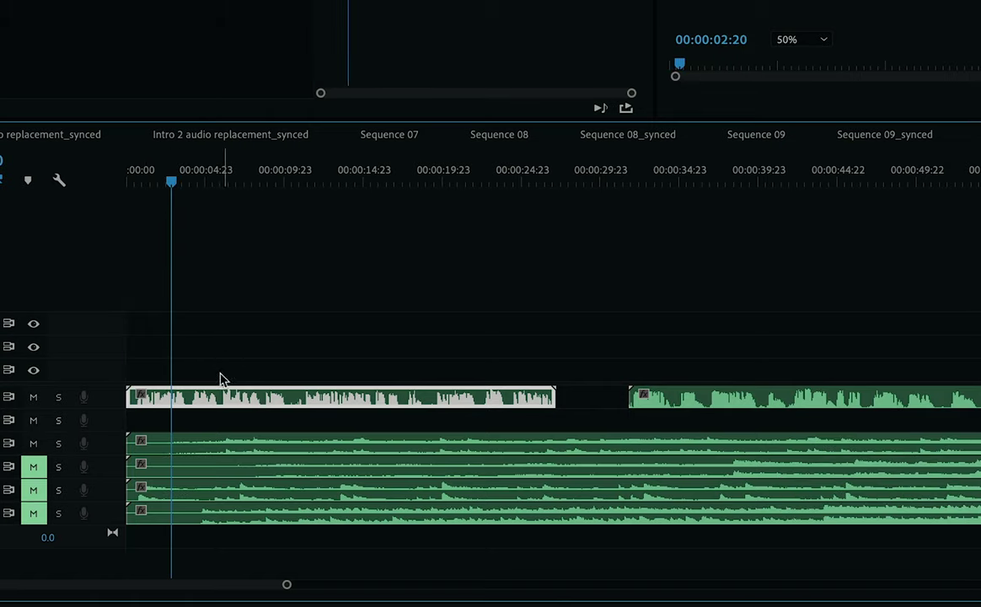
pyautogui.moveTo(253, 401); pyautogui.dragTo(272, 407)
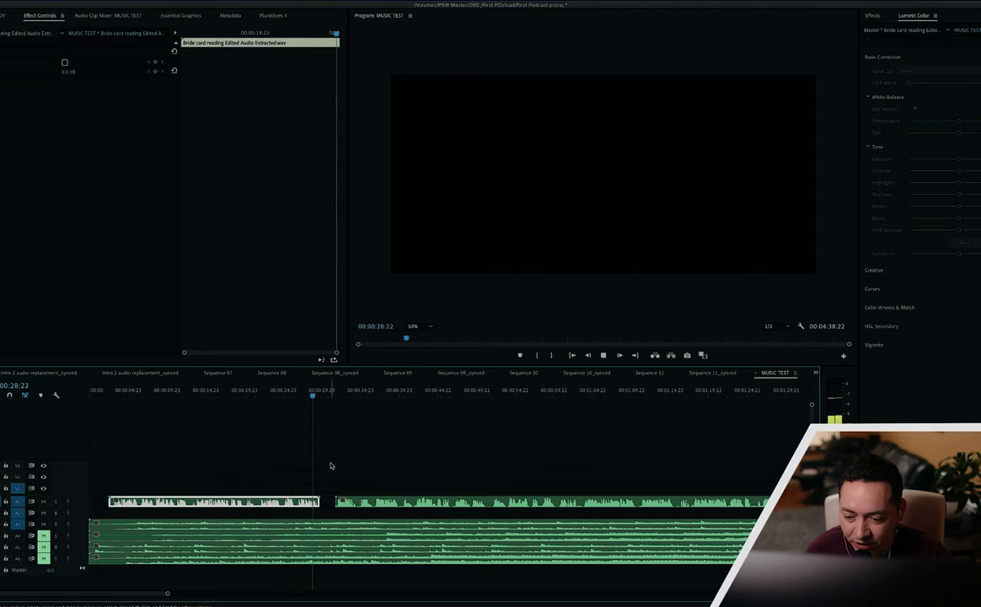
pyautogui.press('space')
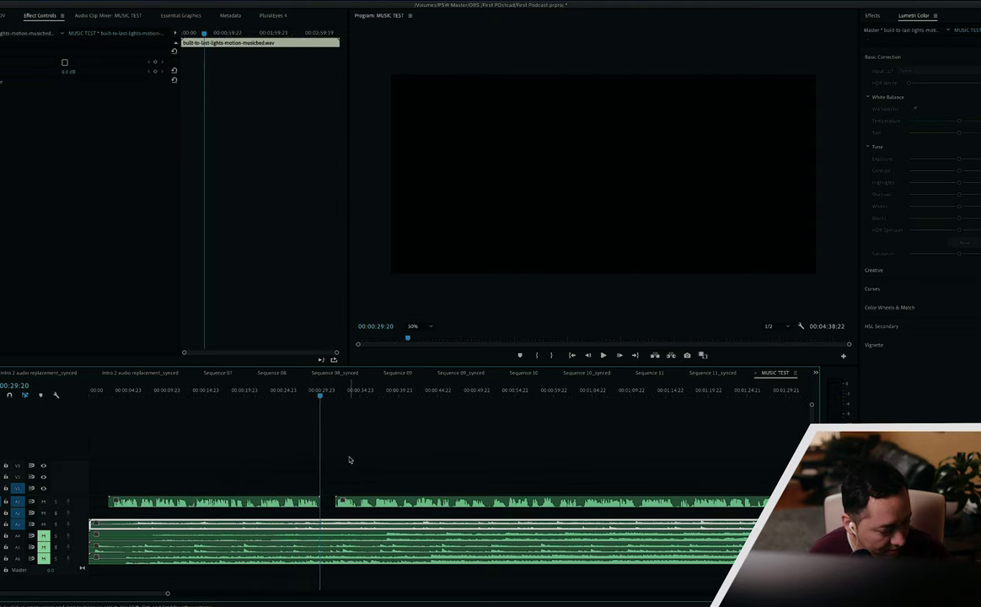
pyautogui.click(401, 395)
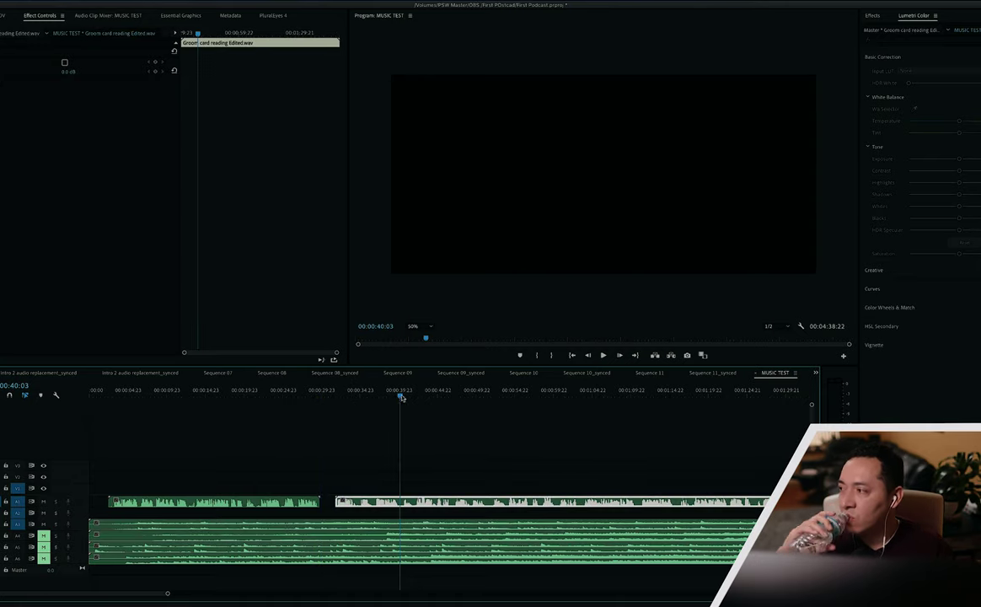
pyautogui.scroll(-3, 370, 416)
pyautogui.press('Home')
pyautogui.press('space')
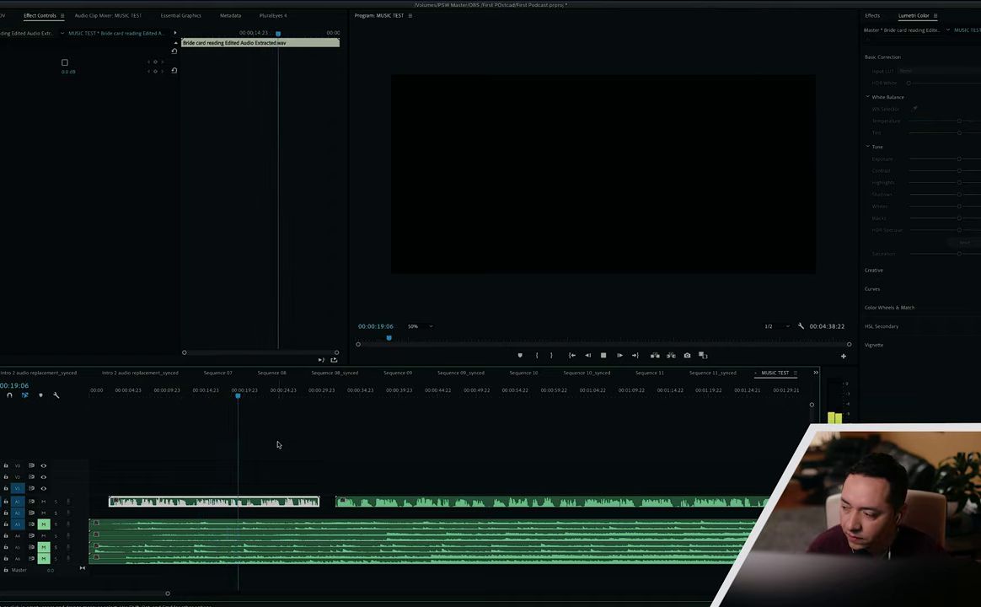
pyautogui.click(166, 459)
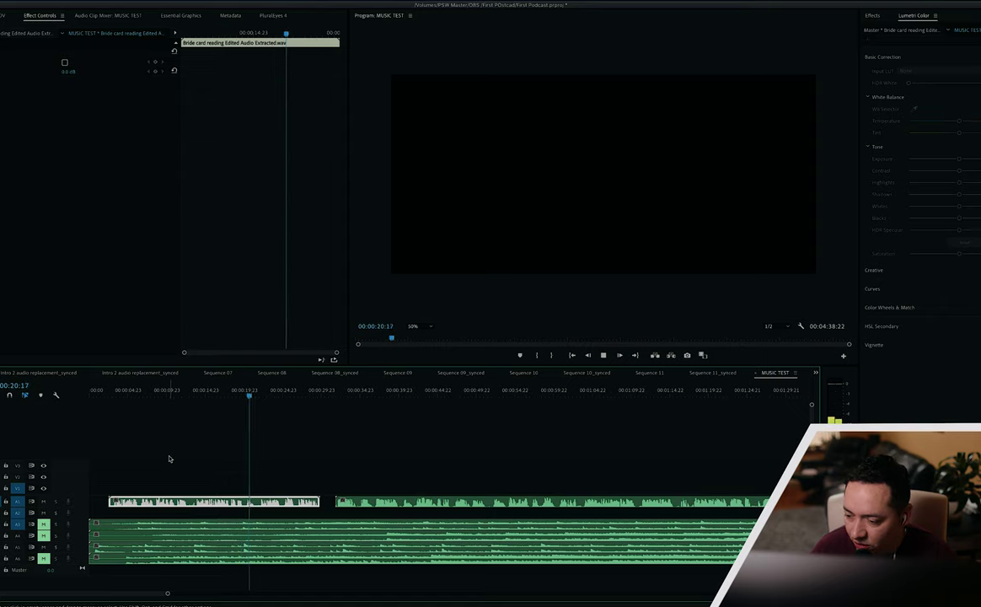
pyautogui.click(182, 434)
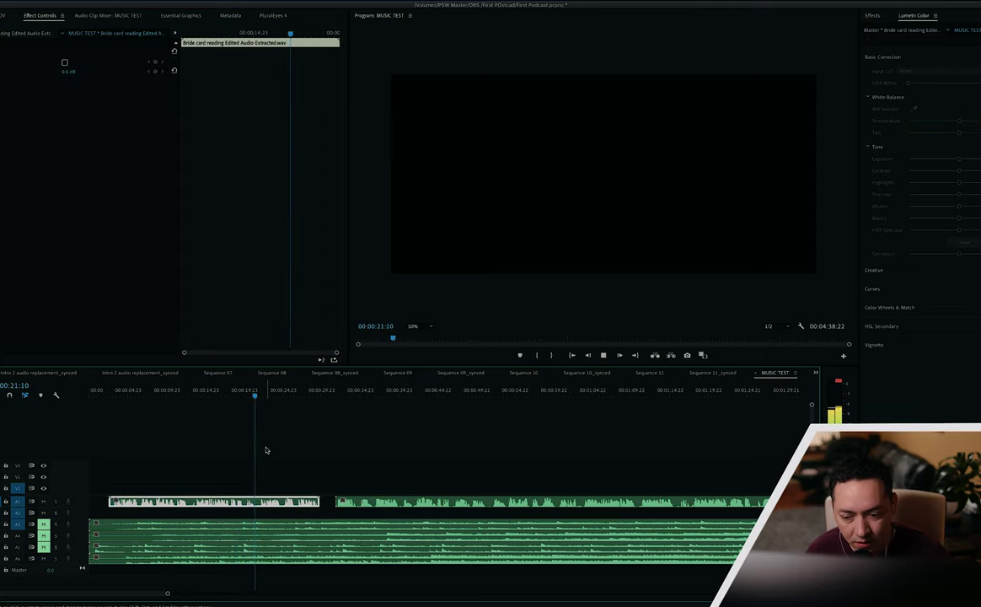
pyautogui.press('space')
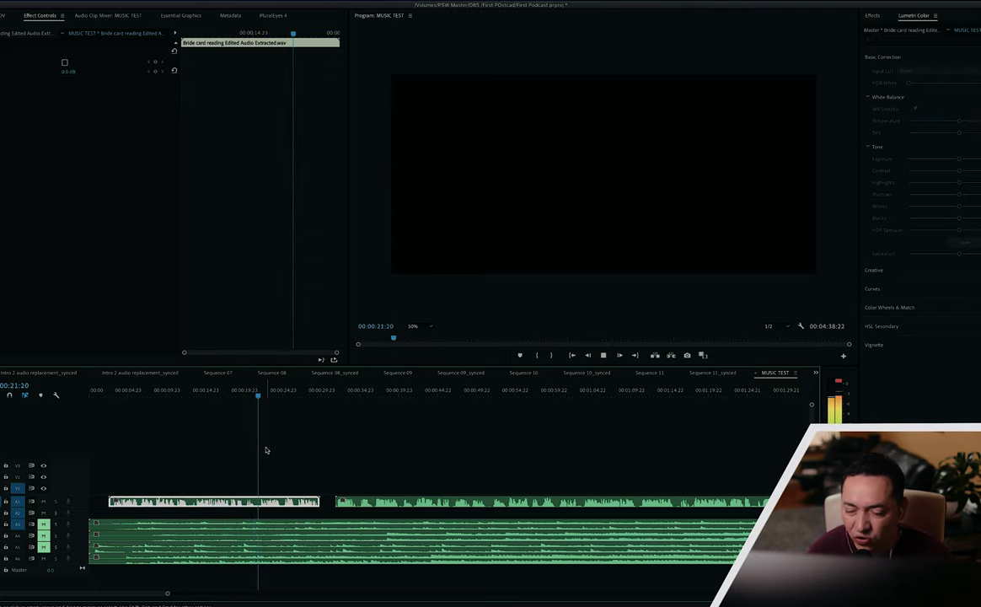
pyautogui.press('space')
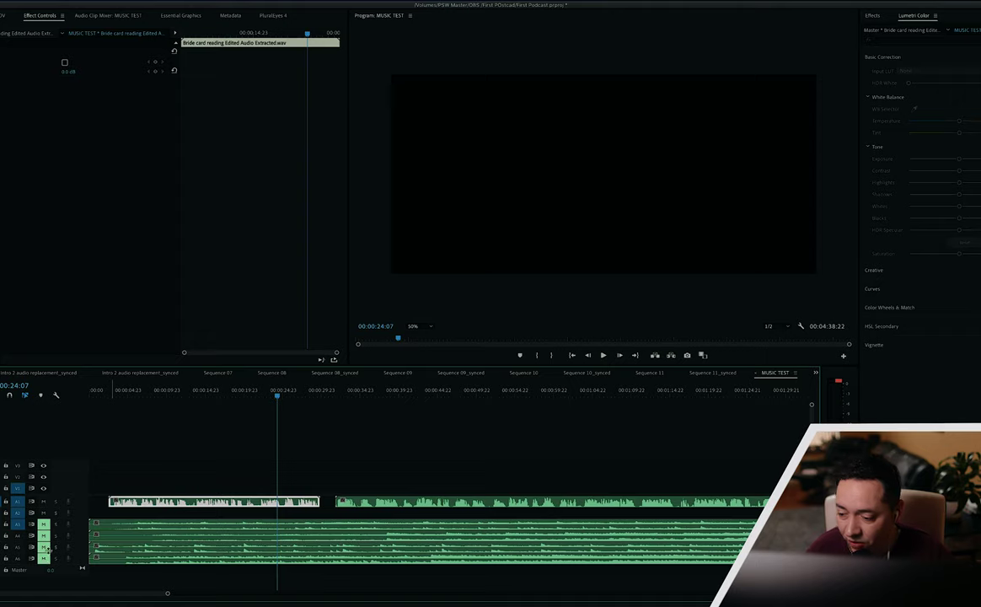
# Step: Start playback of the sequence in the Program monitor
pyautogui.press('space')
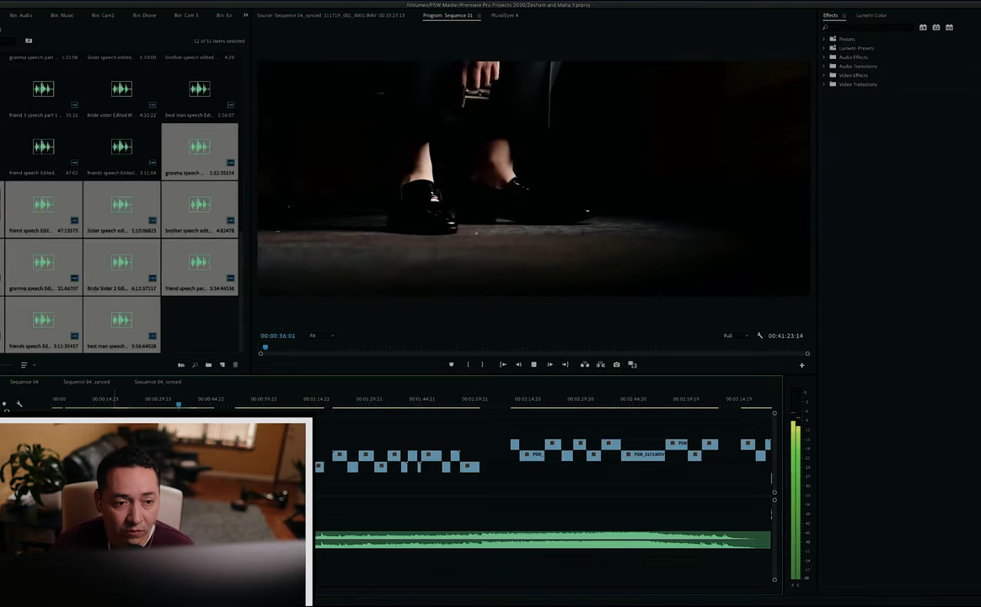
pyautogui.press('XF86MonBrightnessUp')
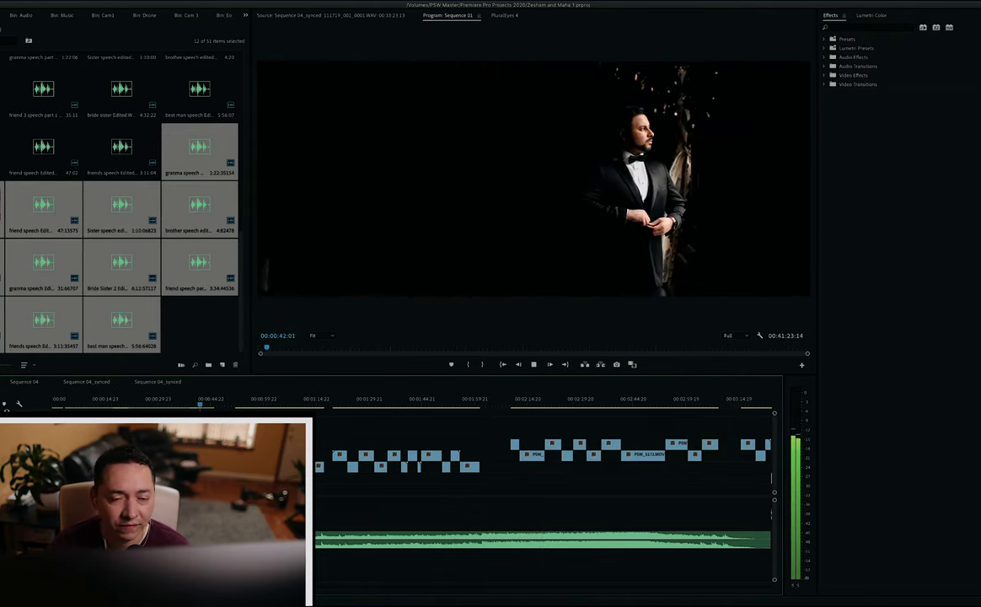
pyautogui.press('=')
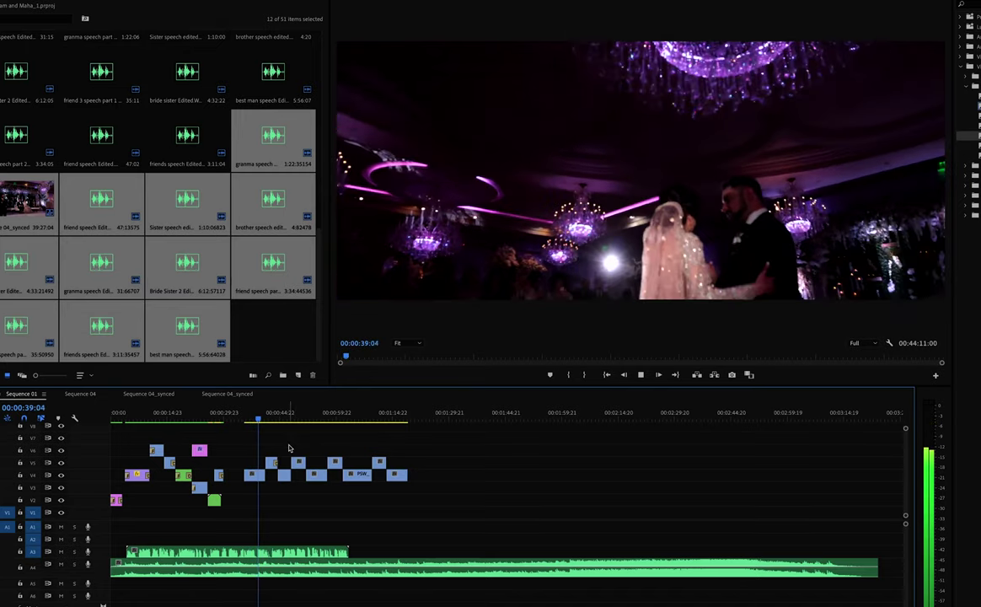
# Step: Move the first-dance clip earlier onto V3 beside the opening clips and review the edit
pyautogui.press('space')
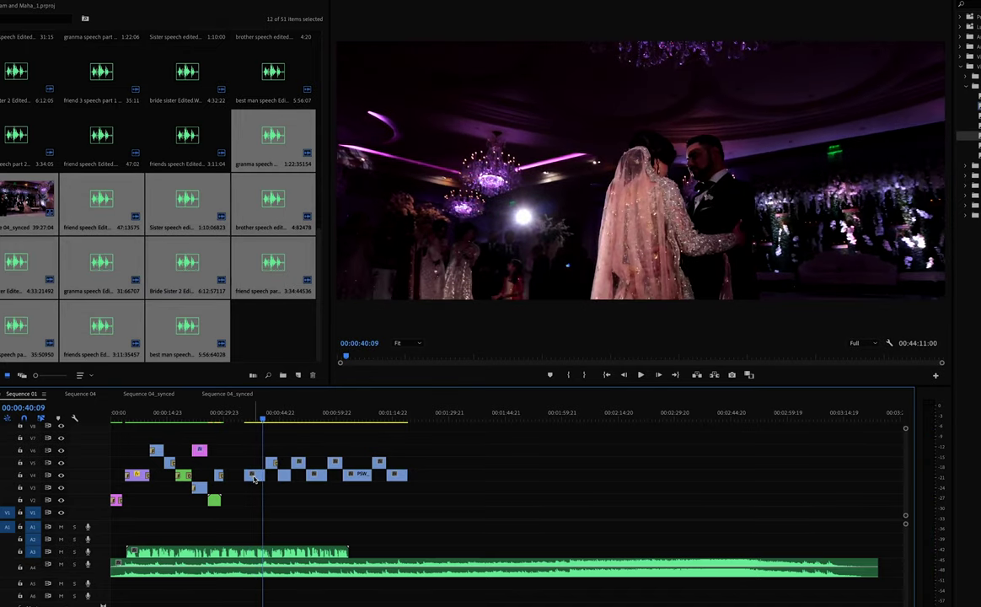
pyautogui.moveTo(254, 478); pyautogui.dragTo(249, 492)
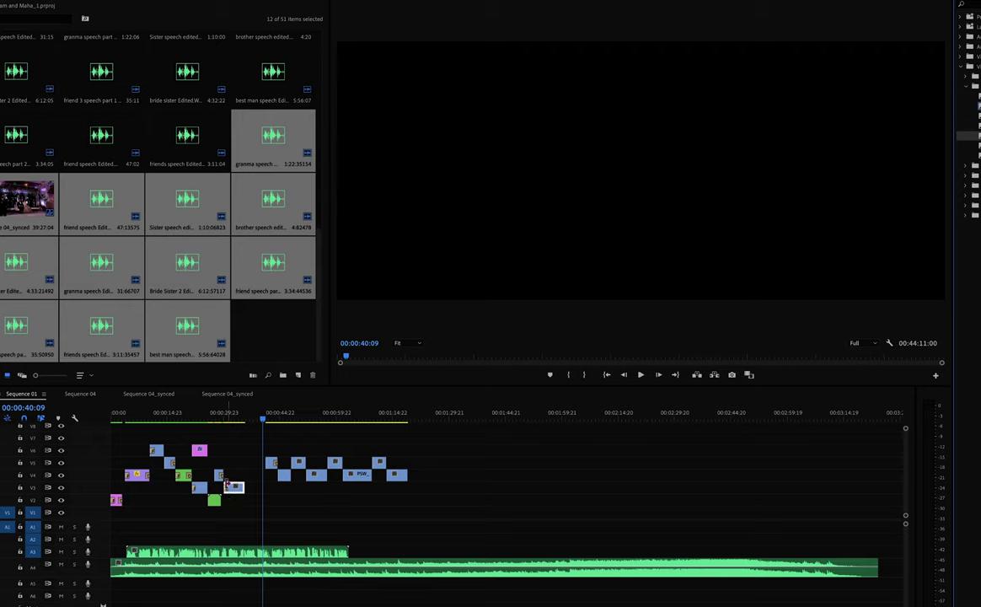
pyautogui.press('Up')
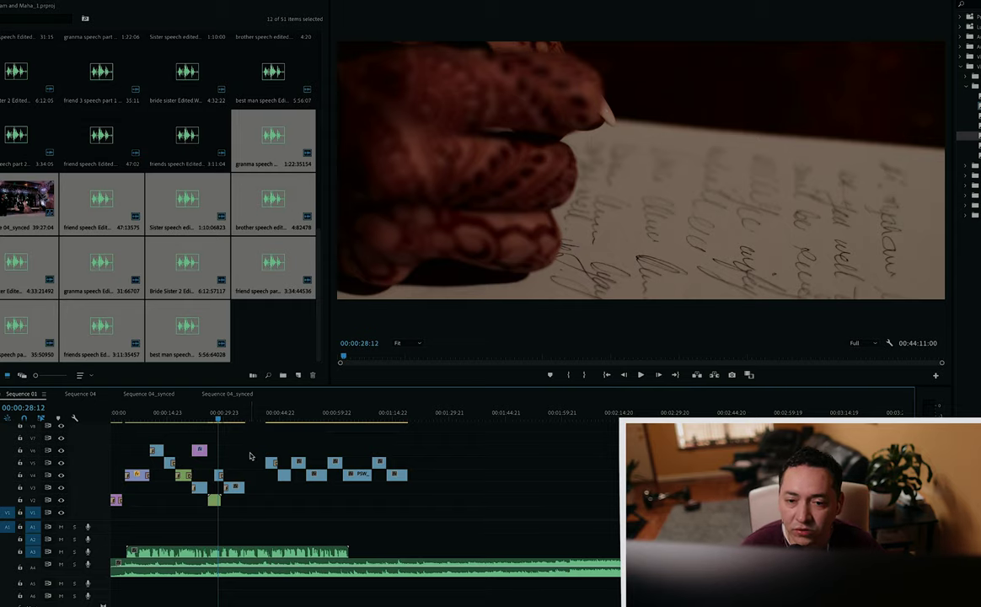
pyautogui.press('space')
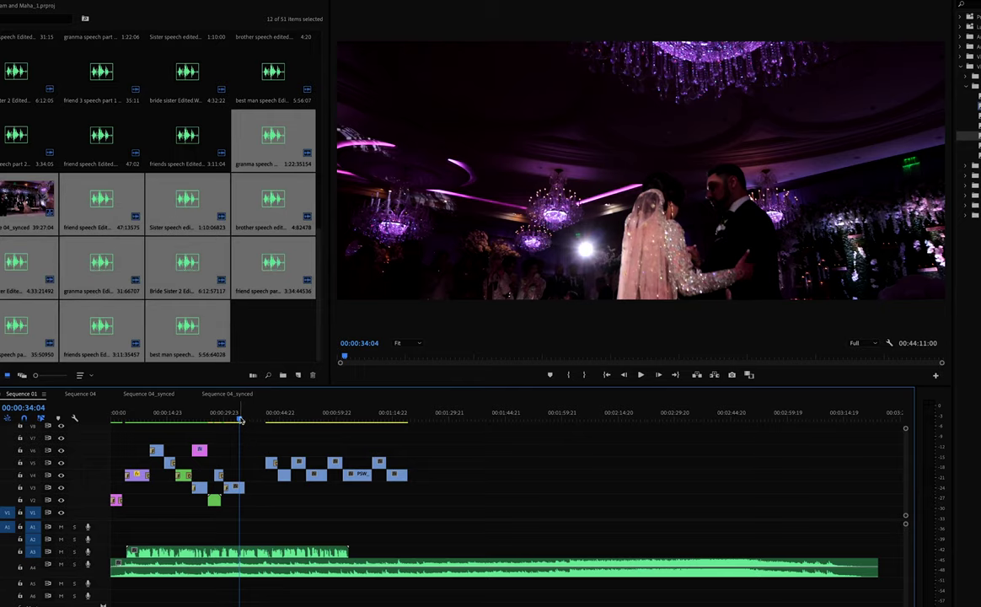
pyautogui.moveTo(239, 418); pyautogui.dragTo(240, 419)
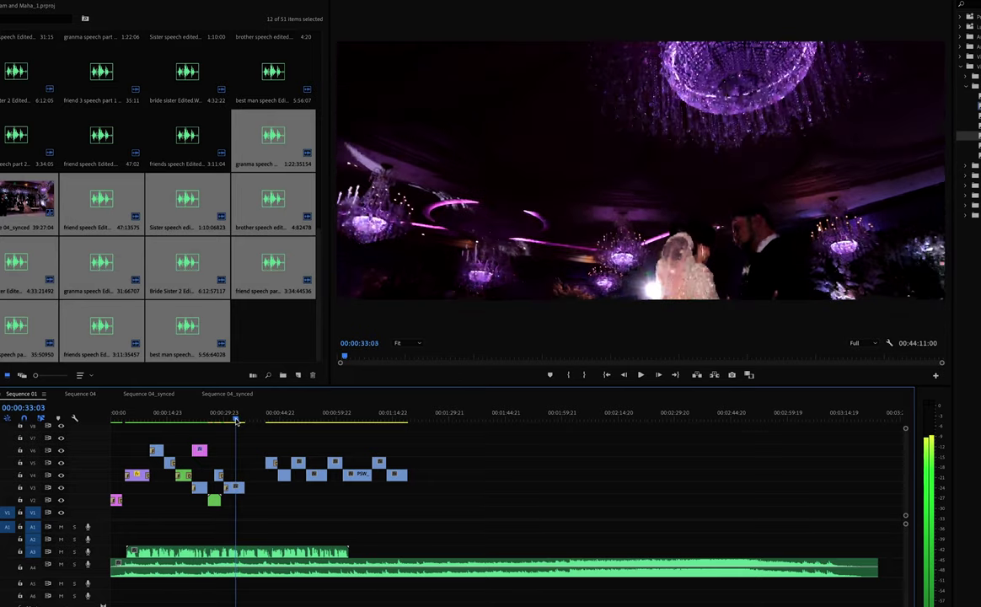
pyautogui.moveTo(240, 419); pyautogui.dragTo(226, 423)
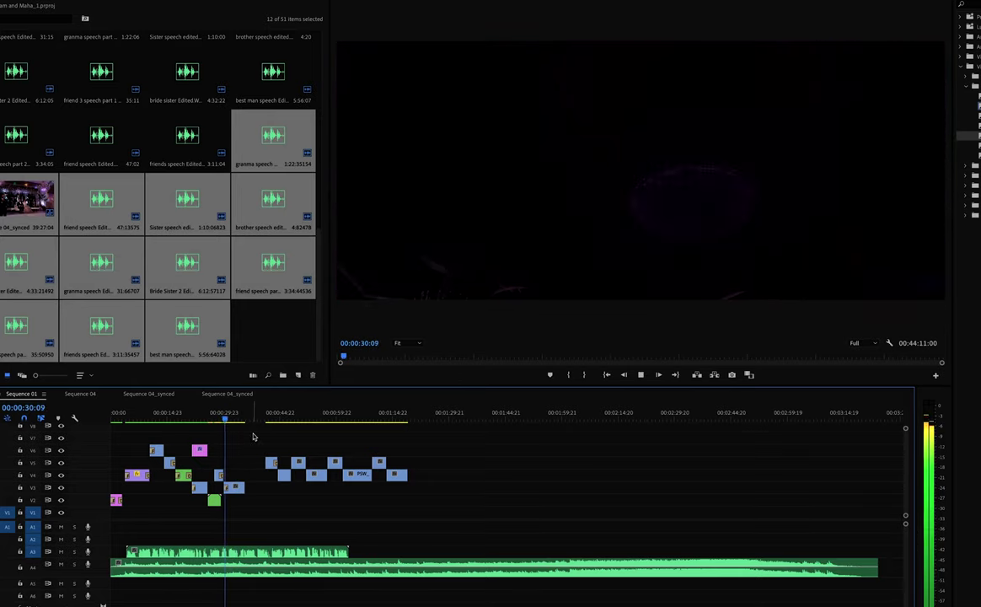
pyautogui.press('=')
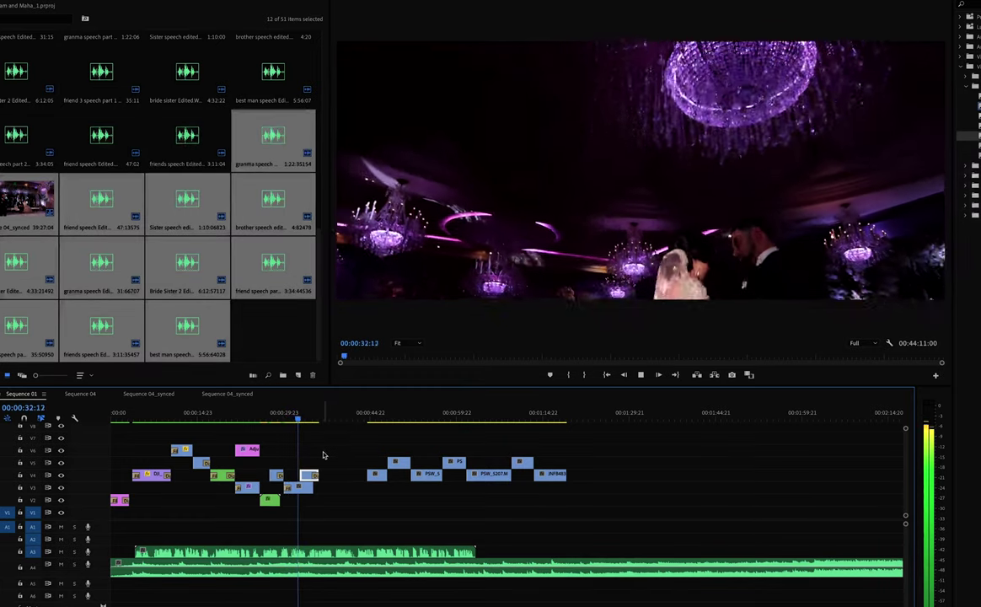
# Step: Review playback through the ballroom, chandelier and dancing-couple shots up to the foggy dance floor
pyautogui.press('space')
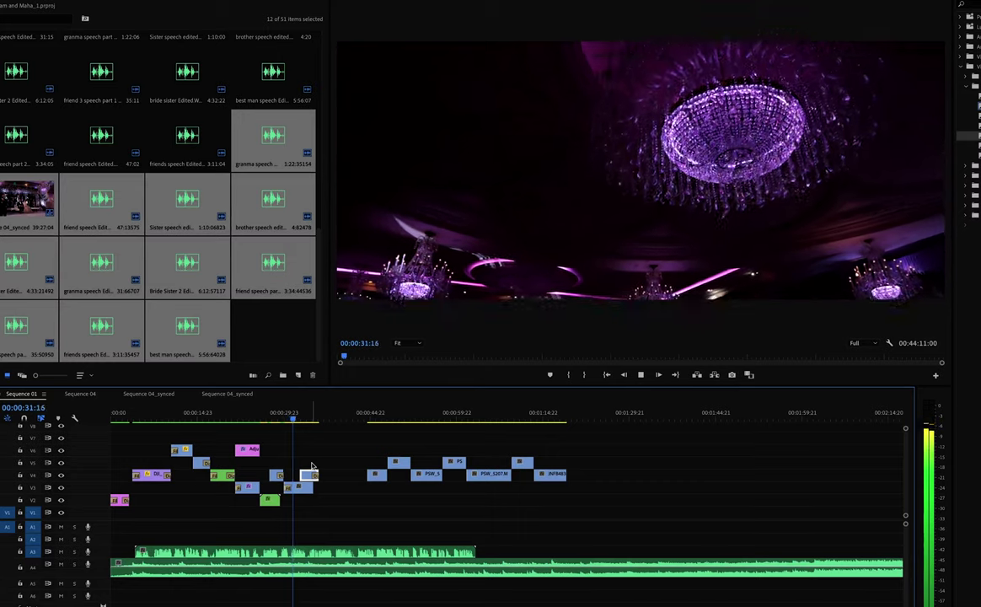
pyautogui.press('space')
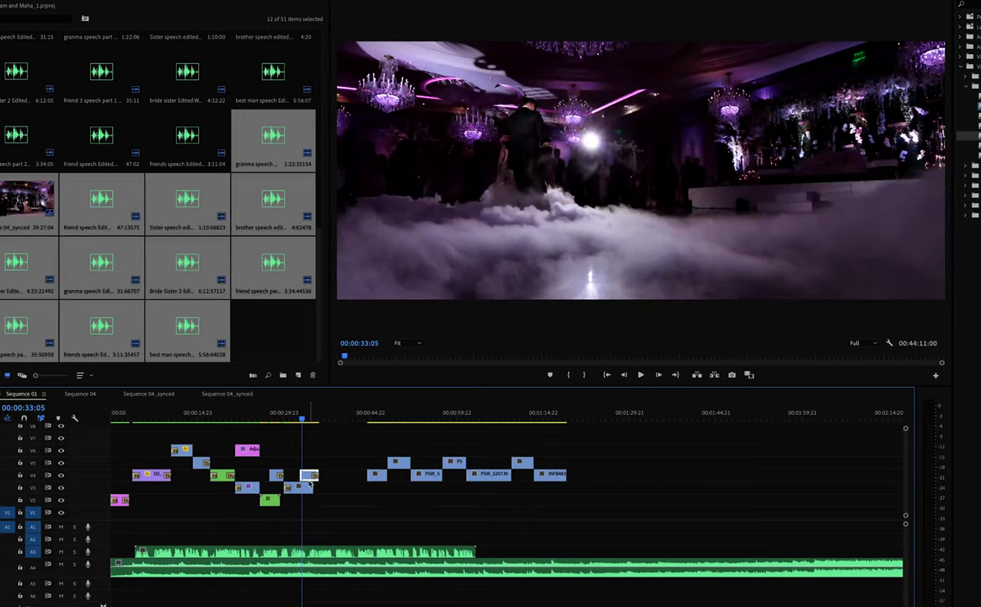
pyautogui.press('space')
pyautogui.press('space')
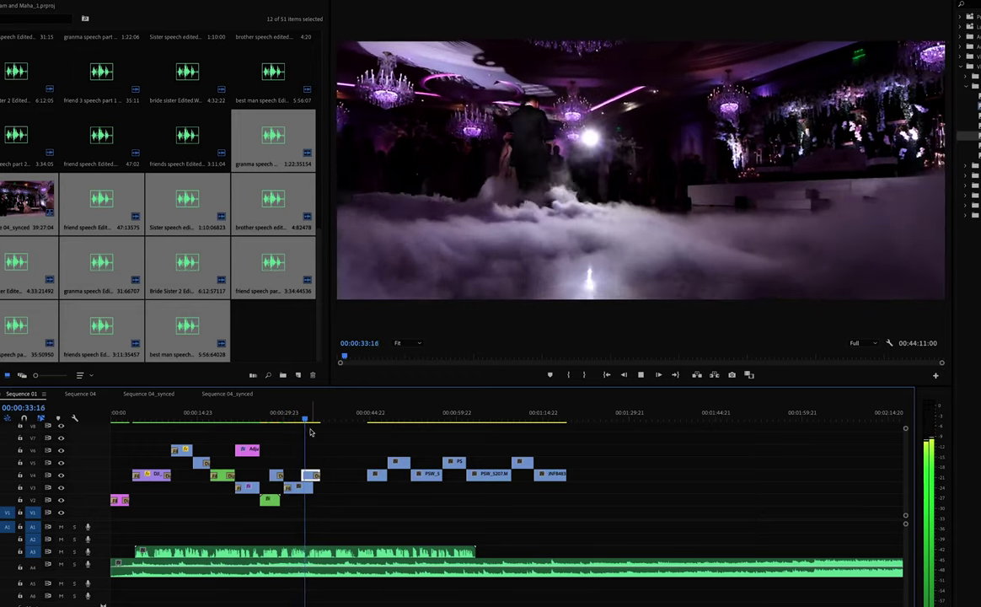
pyautogui.press('space')
pyautogui.press('space')
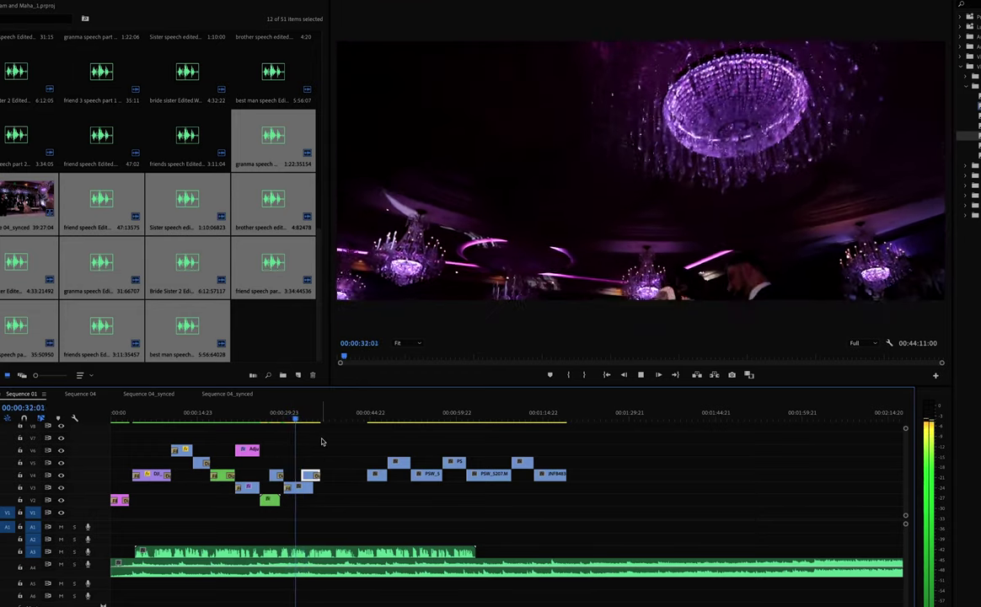
pyautogui.press('space')
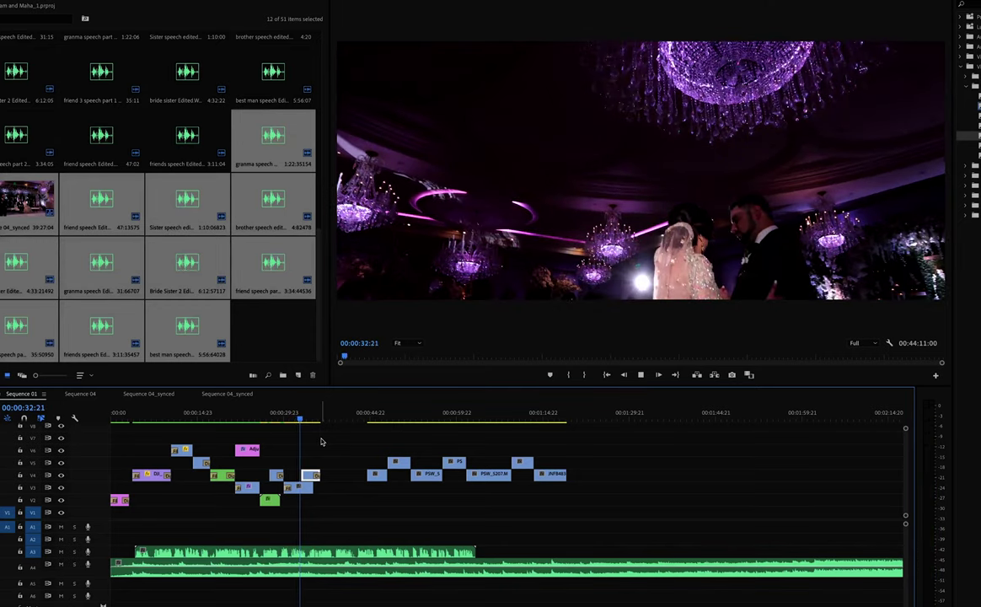
pyautogui.hotkey('shift', 'Right')
# Step: Scrub and play around 1:10–1:15, then rewind to about the 0:44 mark
pyautogui.click(544, 419)
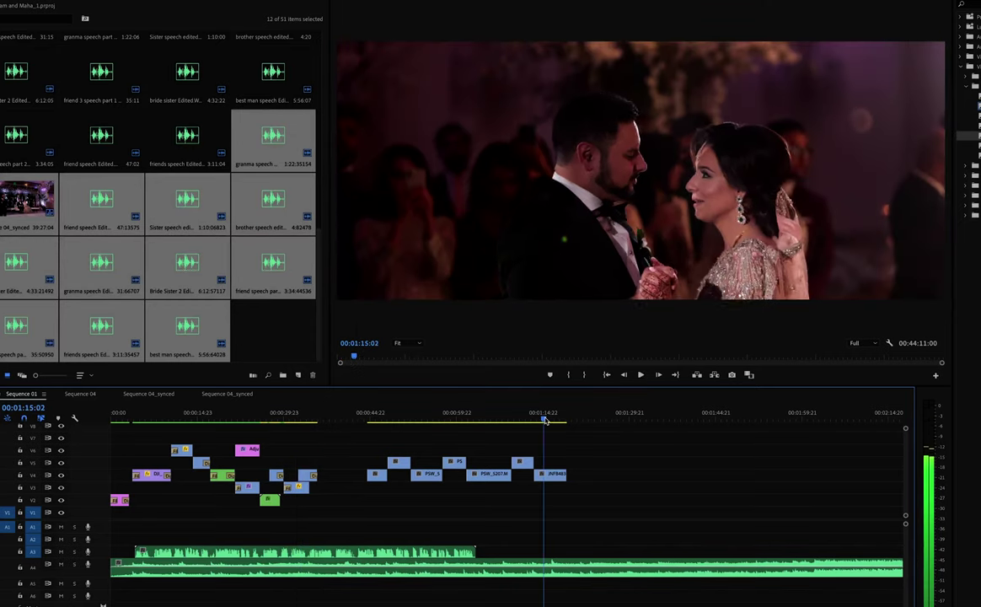
pyautogui.moveTo(542, 419); pyautogui.dragTo(514, 421)
pyautogui.press('space')
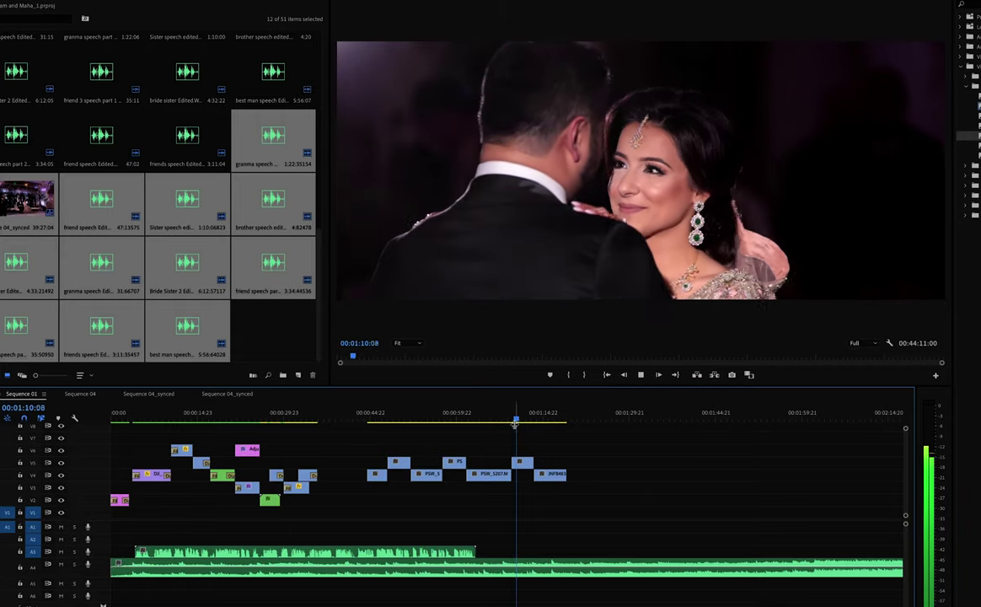
pyautogui.press('space')
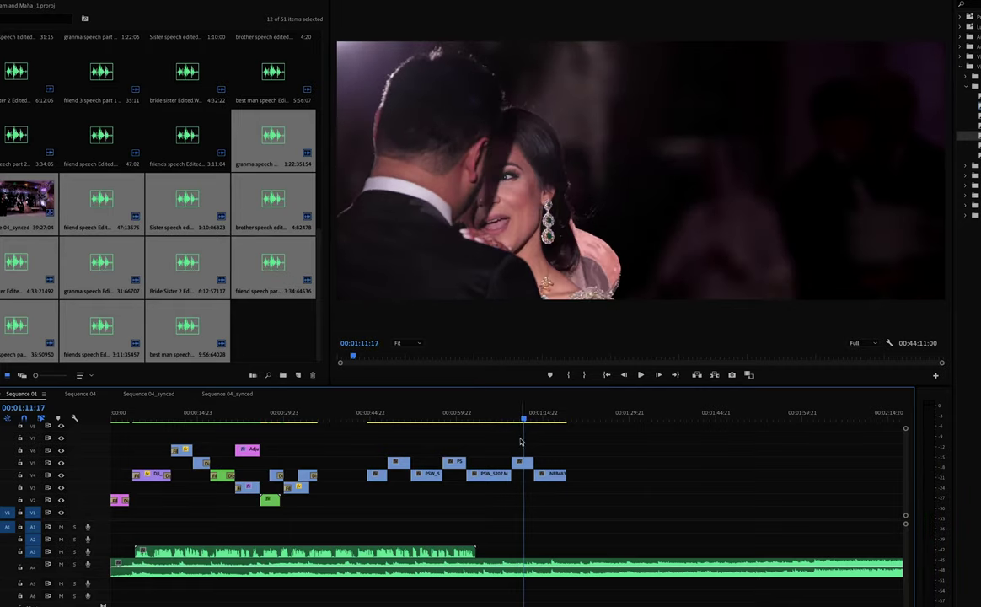
pyautogui.moveTo(520, 419); pyautogui.dragTo(368, 424)
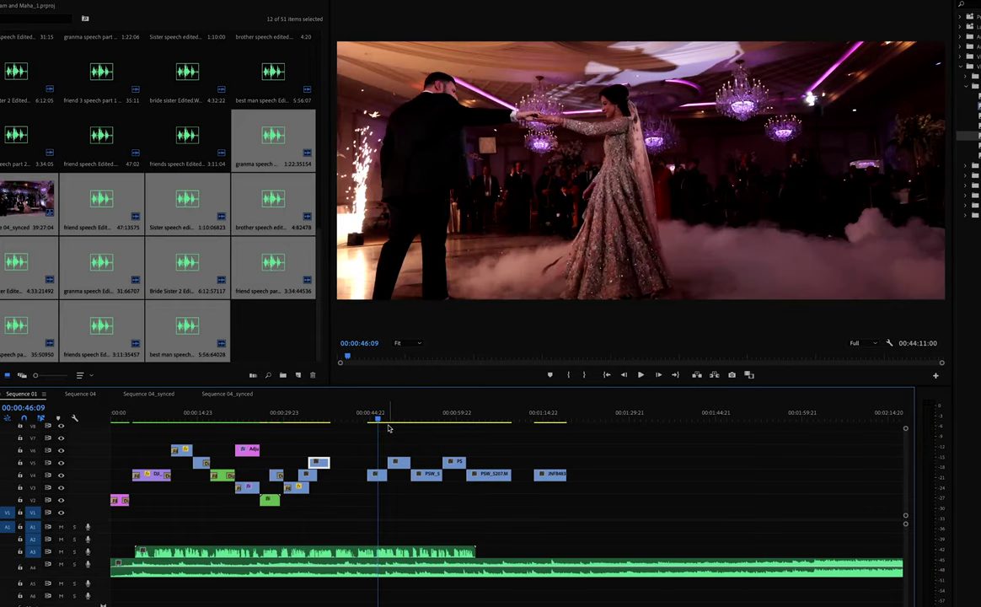
pyautogui.moveTo(376, 423); pyautogui.dragTo(367, 424)
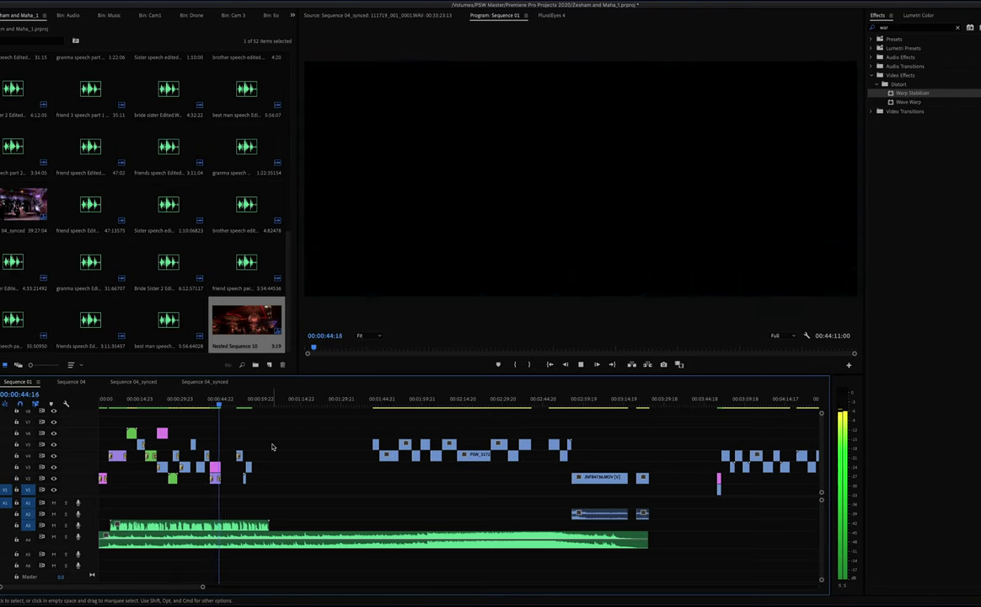
# Step: Move the short clip near 0:44 about six seconds earlier, play it, and jump to about 8:43
pyautogui.moveTo(228, 424); pyautogui.dragTo(241, 462)
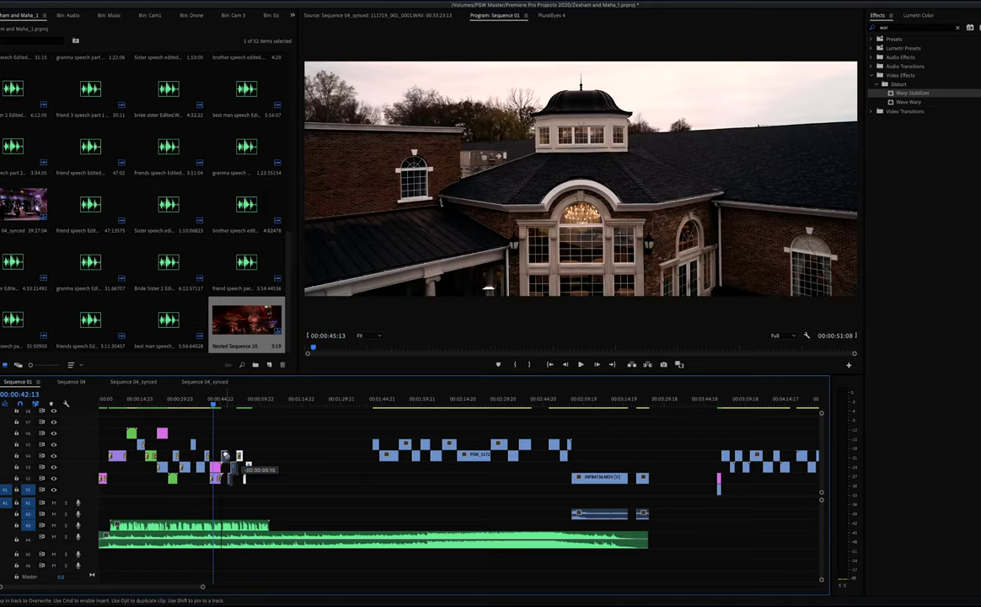
pyautogui.press('space')
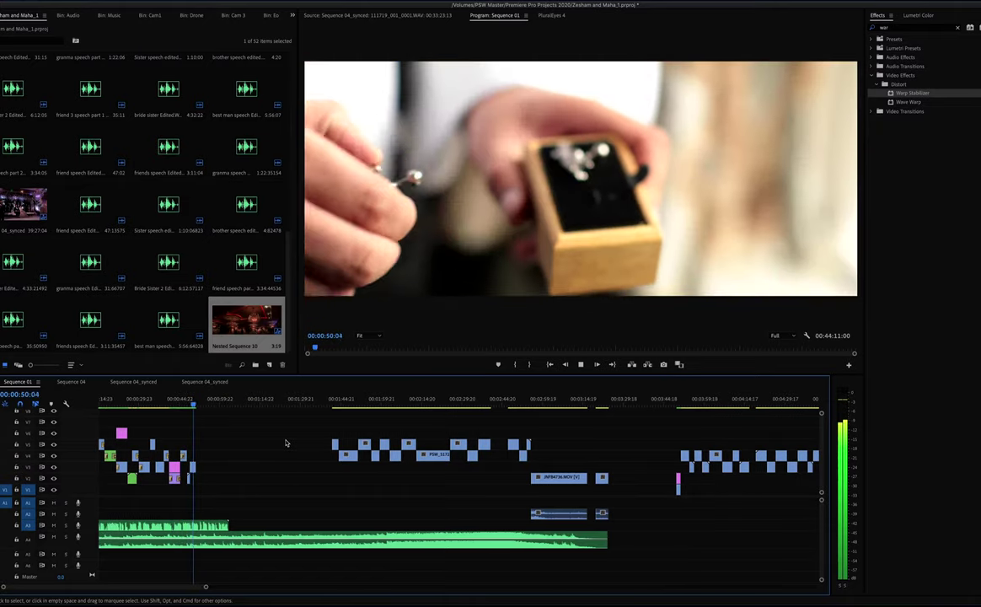
pyautogui.click(504, 406)
pyautogui.click(507, 405)
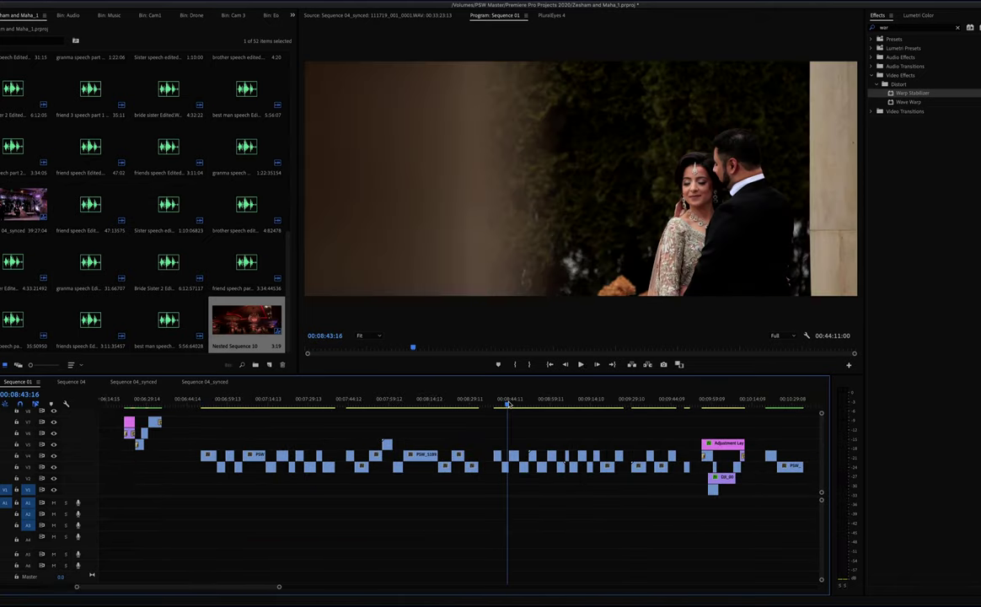
# Step: Scrub through the later footage from about 11:35 to 11:51
pyautogui.hscroll(5, 540, 421)
pyautogui.hscroll(4, 541, 423)
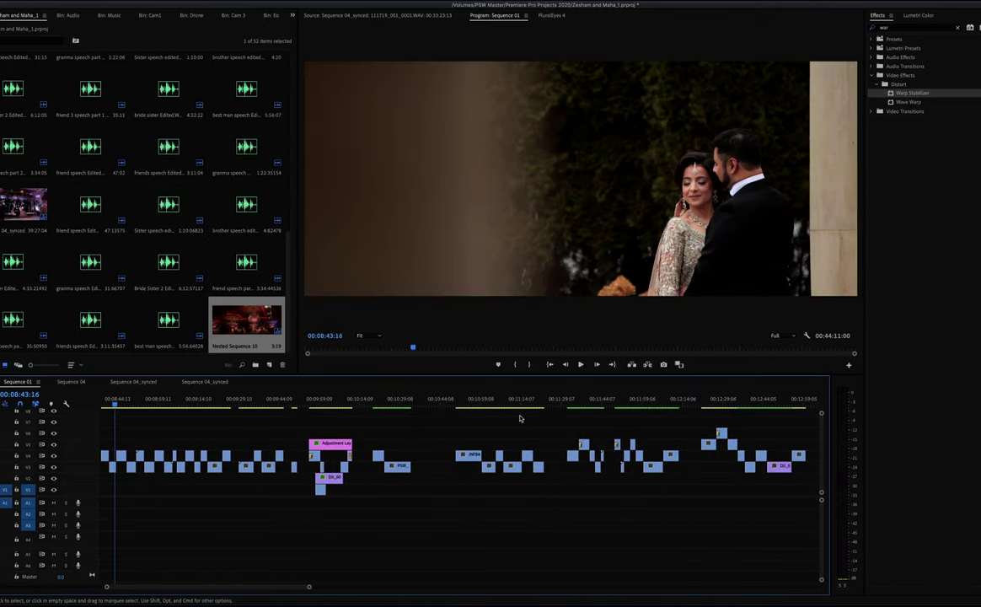
pyautogui.moveTo(502, 405); pyautogui.dragTo(579, 406)
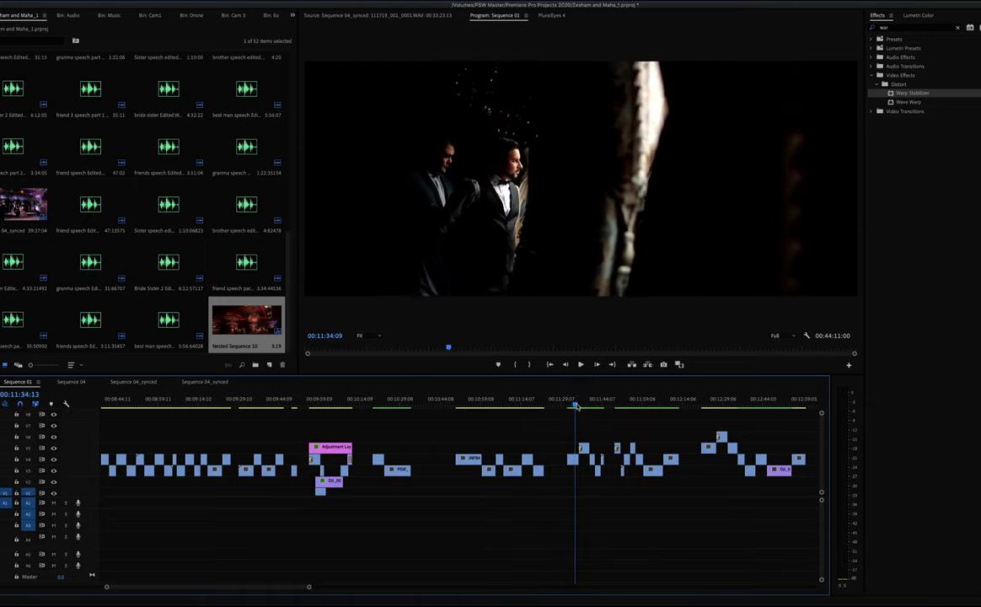
pyautogui.moveTo(589, 405); pyautogui.dragTo(609, 401)
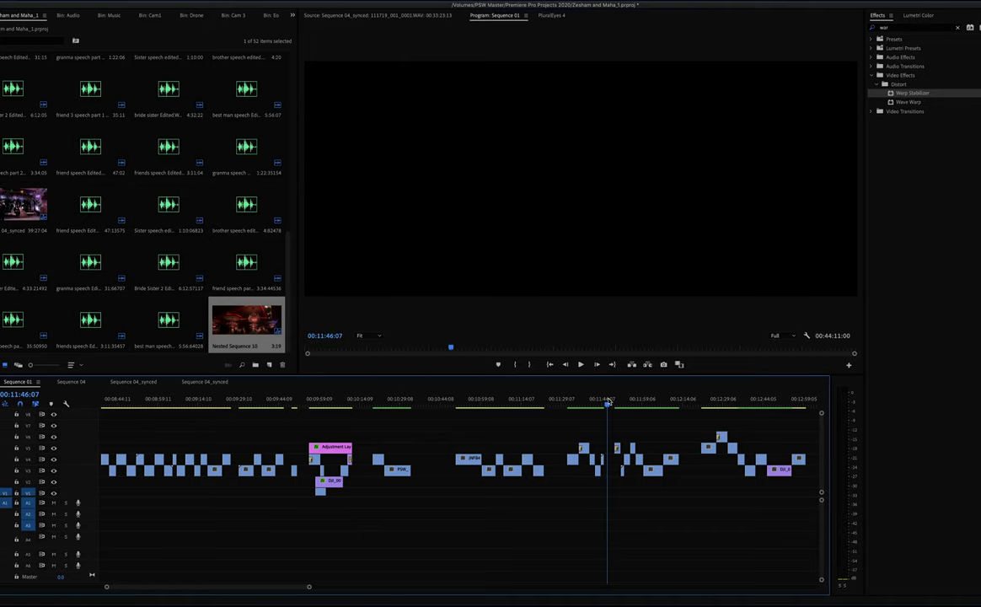
pyautogui.moveTo(618, 402); pyautogui.dragTo(624, 400)
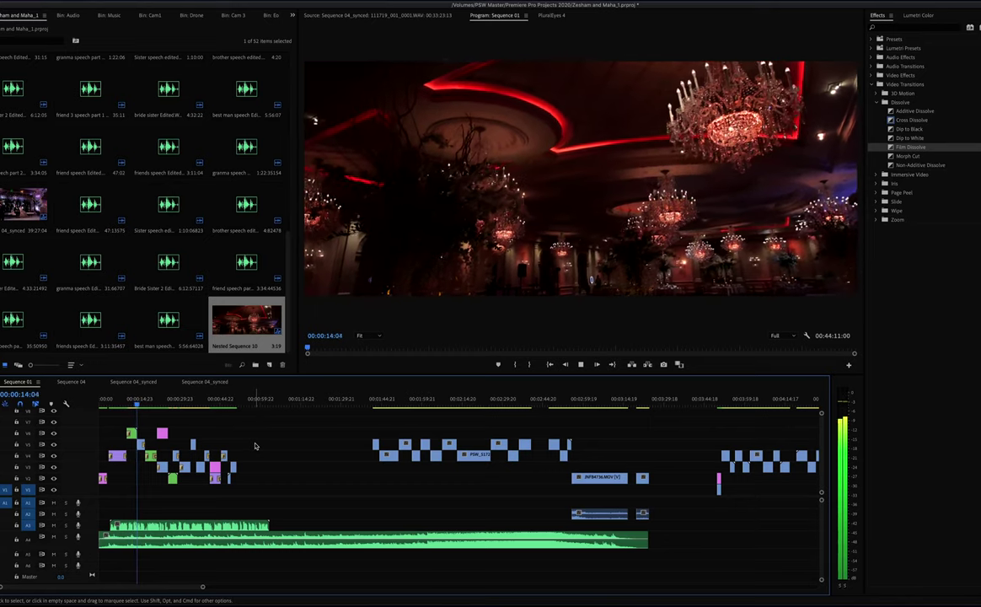
pyautogui.press('space')
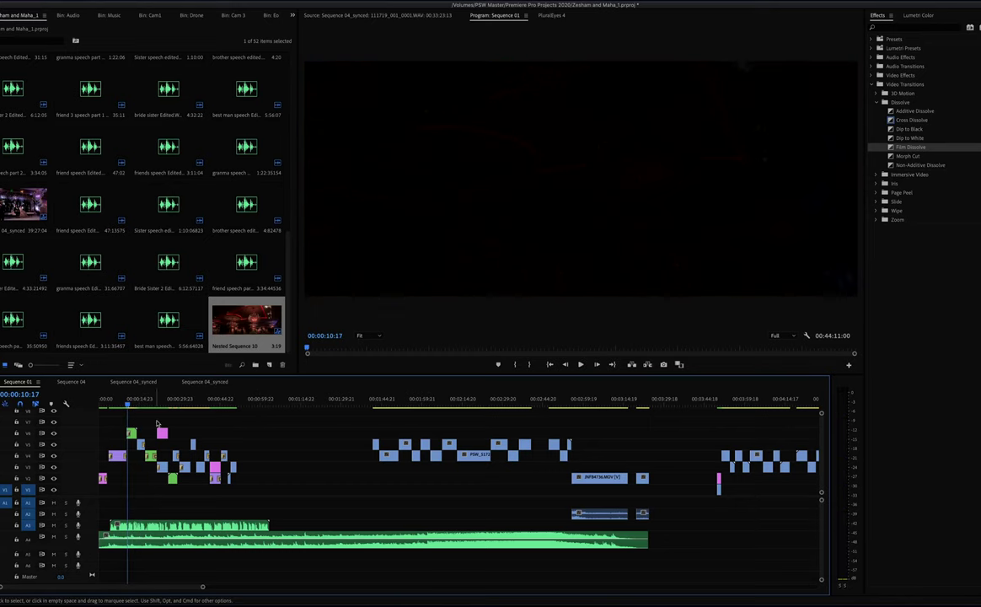
pyautogui.press('space')
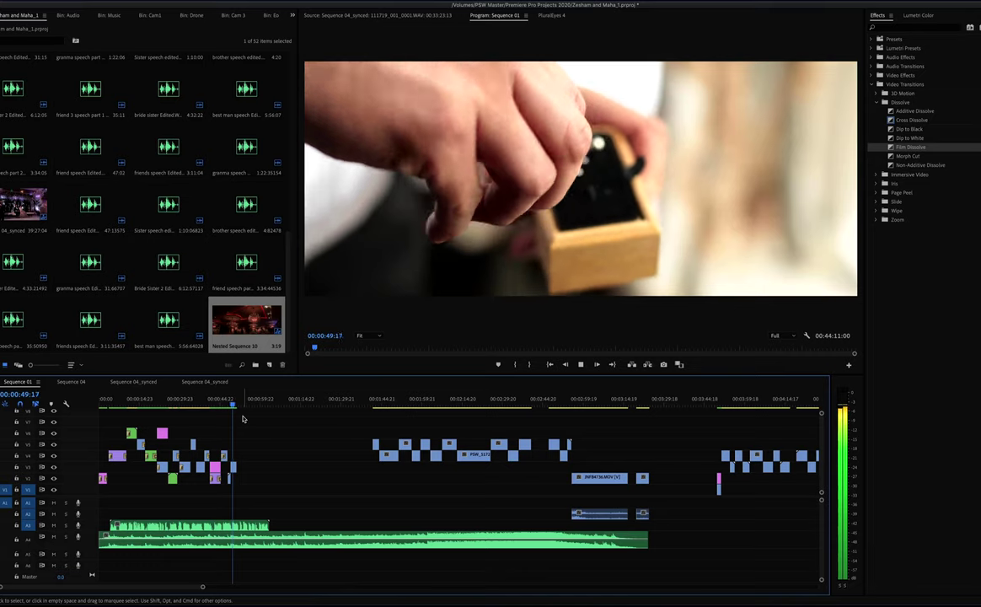
# Step: Scrub and play the footage around 11:56–12:10, including the reception hall shot
pyautogui.hscroll(10, 243, 418)
pyautogui.click(404, 404)
pyautogui.moveTo(404, 410)
pyautogui.mouseDown()
pyautogui.moveTo(422, 409)
pyautogui.moveTo(320, 412)
pyautogui.mouseUp()
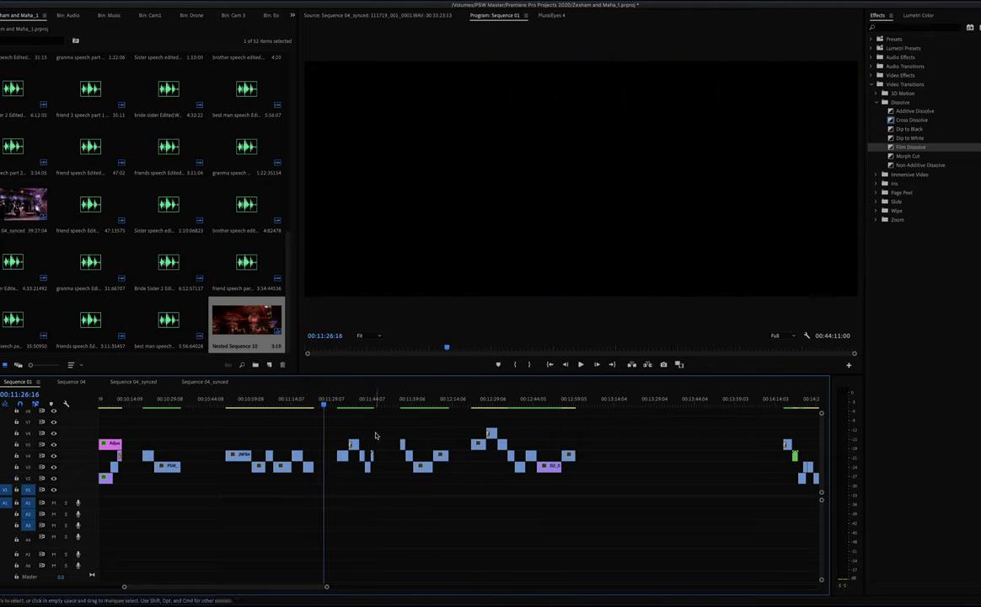
pyautogui.moveTo(474, 413); pyautogui.dragTo(444, 413)
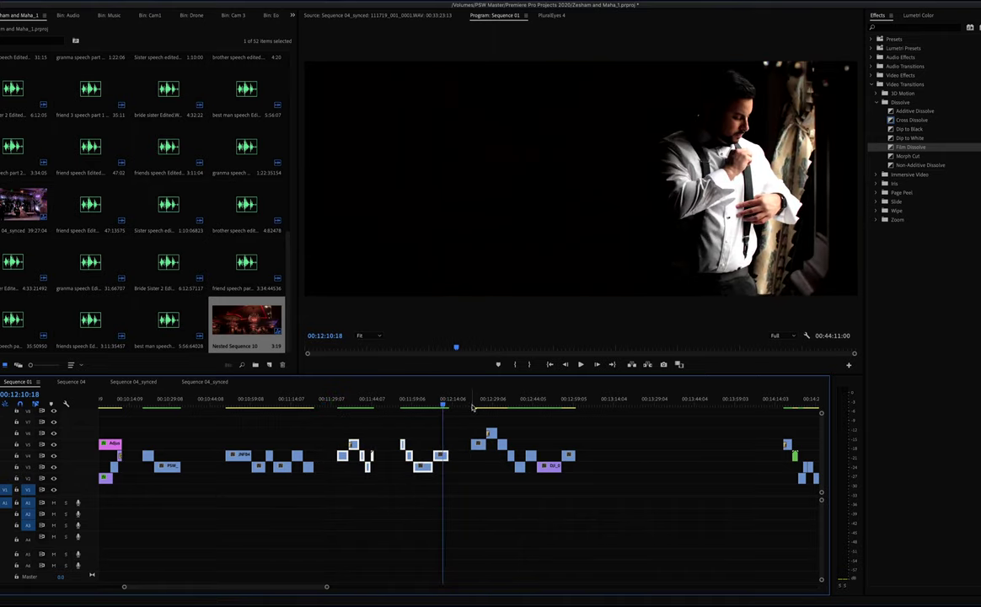
pyautogui.click(473, 408)
pyautogui.press('space')
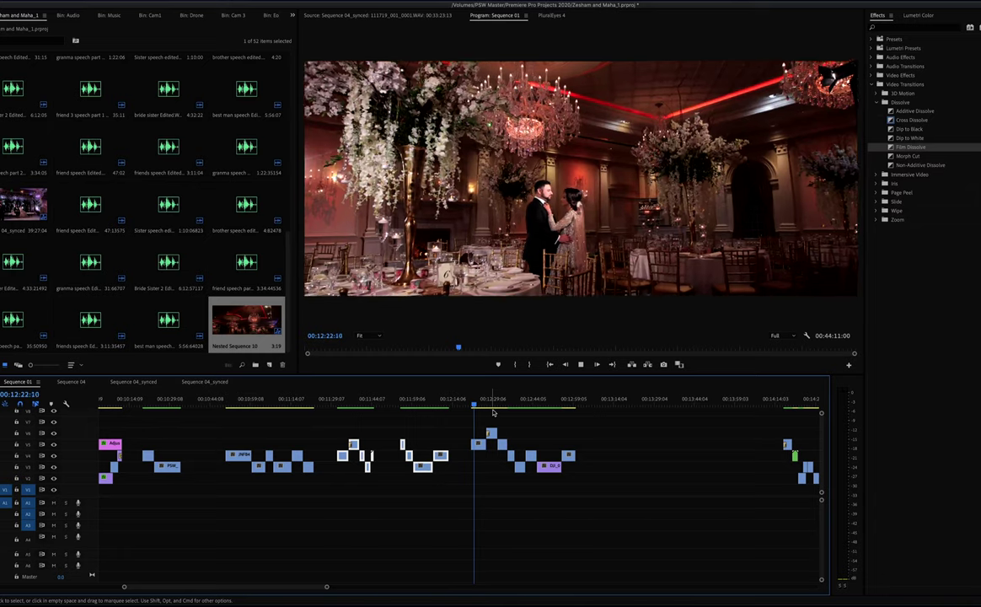
pyautogui.click(461, 407)
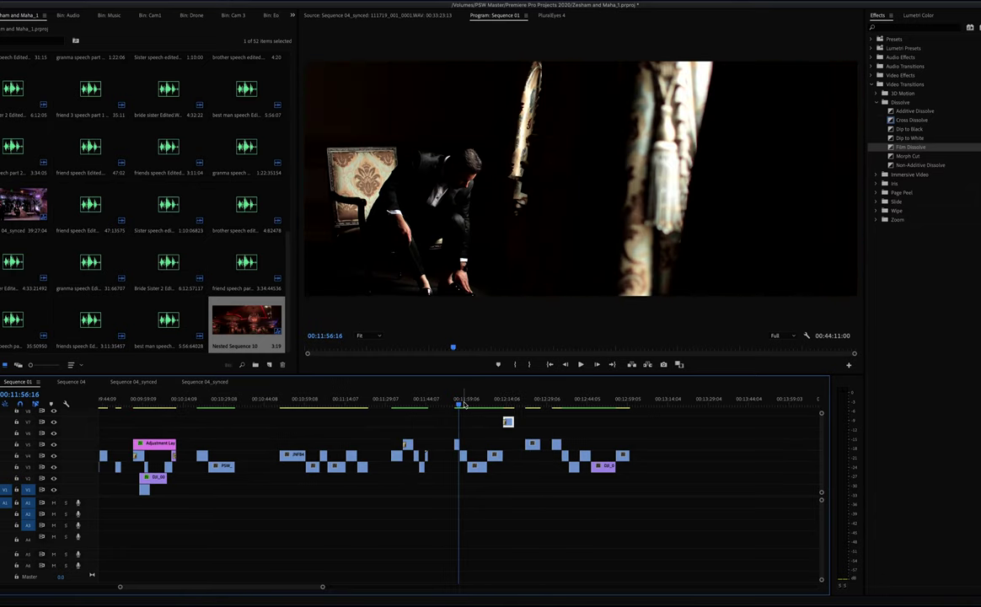
pyautogui.hscroll(-5, 482, 435)
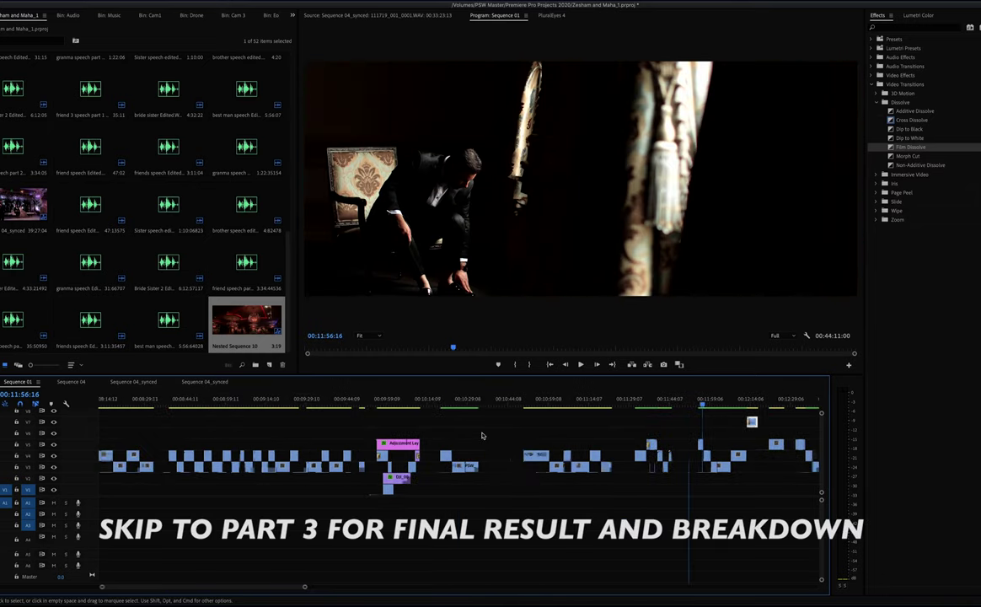
# Step: Scrub Sequence 01 back from about 11:19 to 10:20
pyautogui.moveTo(673, 401); pyautogui.dragTo(476, 410)
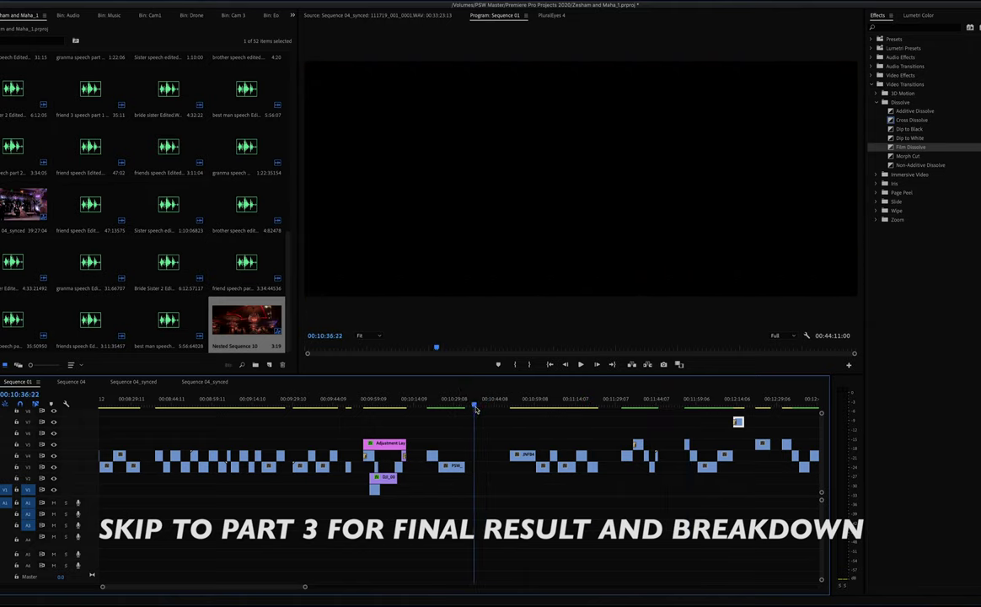
pyautogui.click(431, 409)
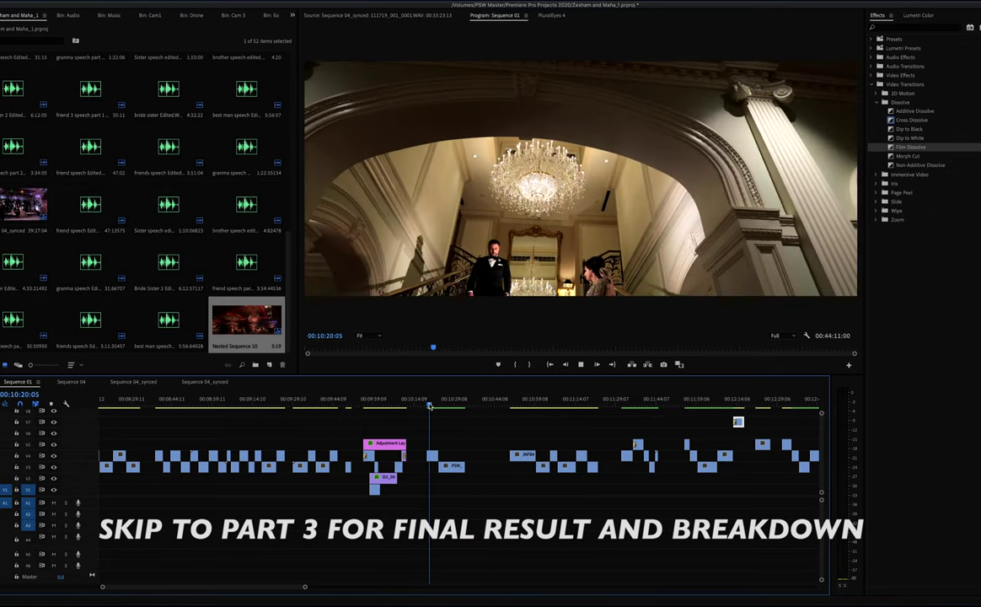
pyautogui.hscroll(-3, 611, 469)
pyautogui.hscroll(-15, 611, 468)
# Step: Play the 0:41–0:52 section at higher speed to review the domed-roof drone shot
pyautogui.click(241, 407)
pyautogui.press('space')
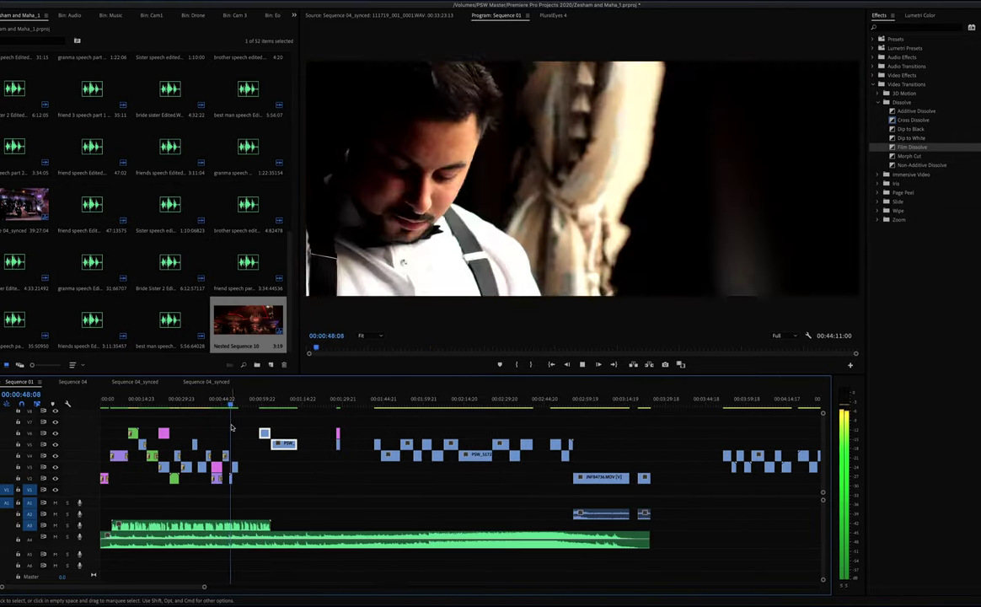
pyautogui.click(216, 407)
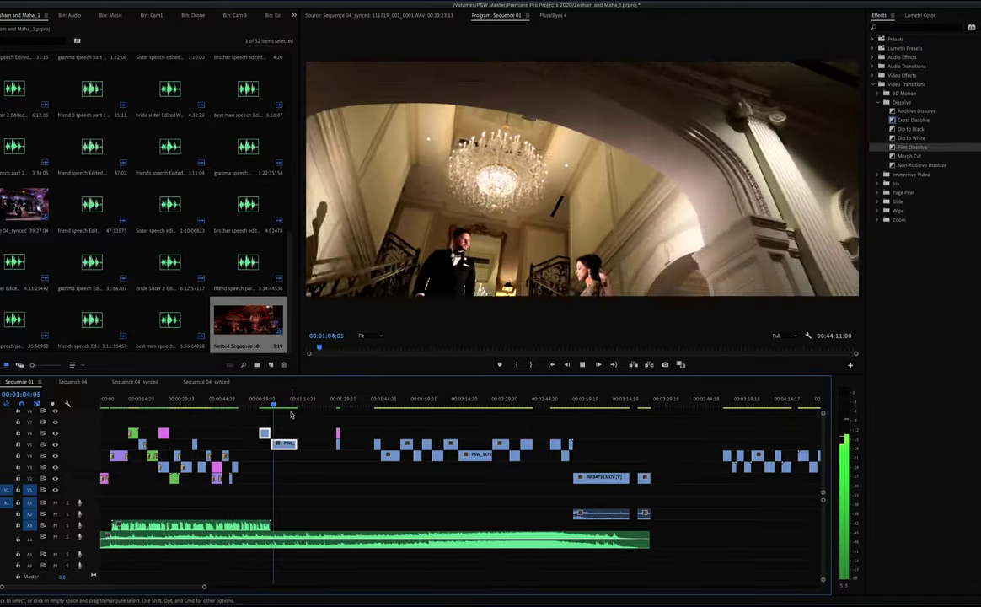
pyautogui.click(223, 406)
pyautogui.press('l')
pyautogui.press('l')
pyautogui.press('l')
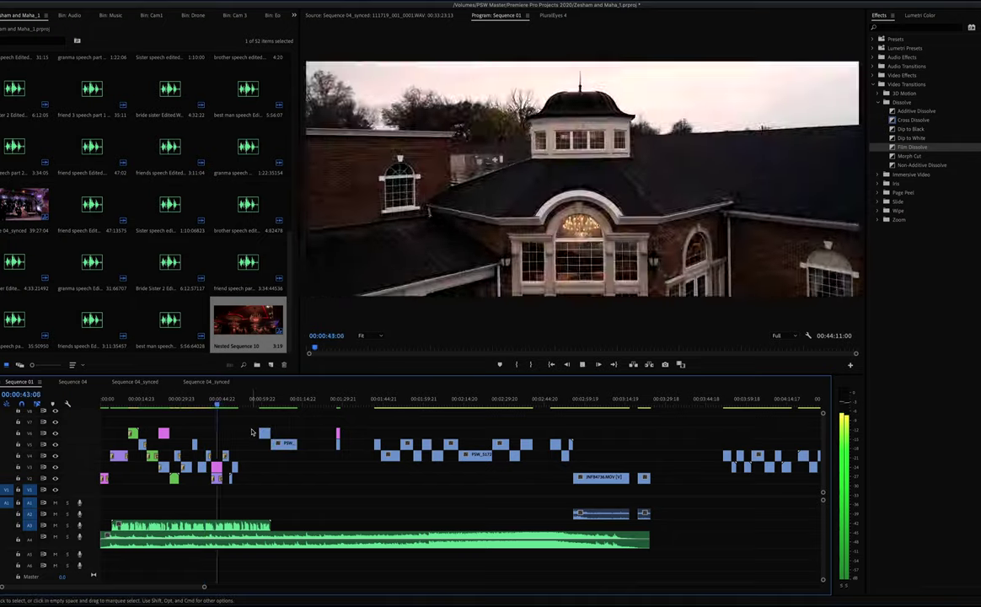
pyautogui.click(212, 406)
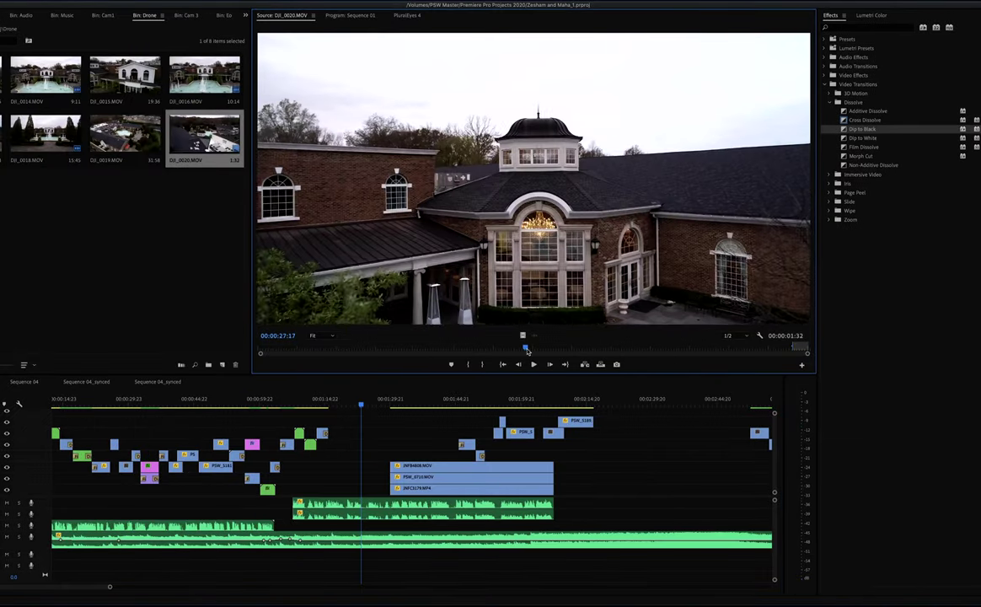
# Step: Scrub the DJI_0020 rooftop drone clip and mark its In point where usable footage starts
pyautogui.moveTo(623, 351); pyautogui.dragTo(573, 347)
pyautogui.press('i')
pyautogui.press('space')
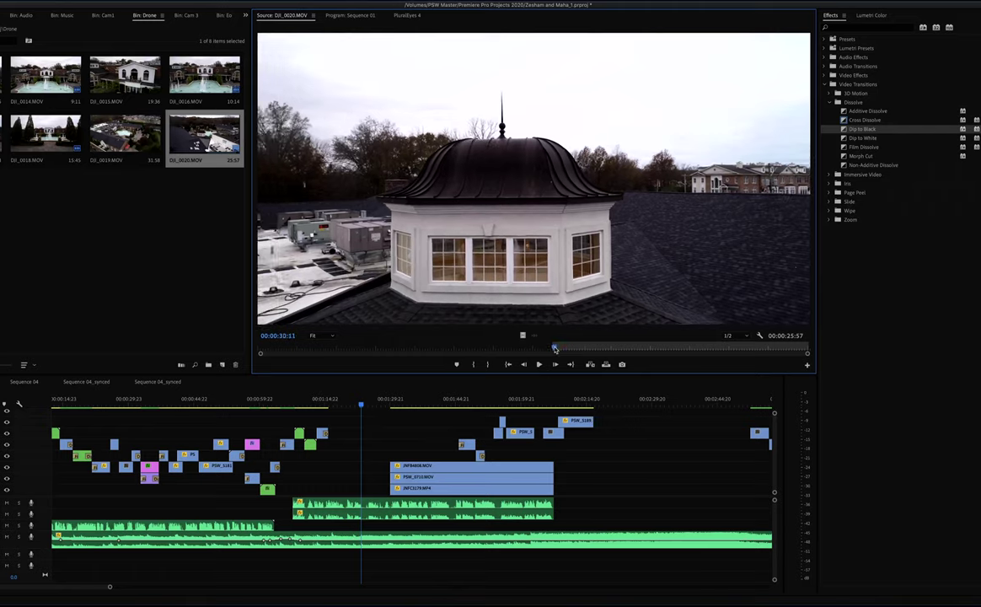
pyautogui.press('space')
pyautogui.press('i')
pyautogui.press('space')
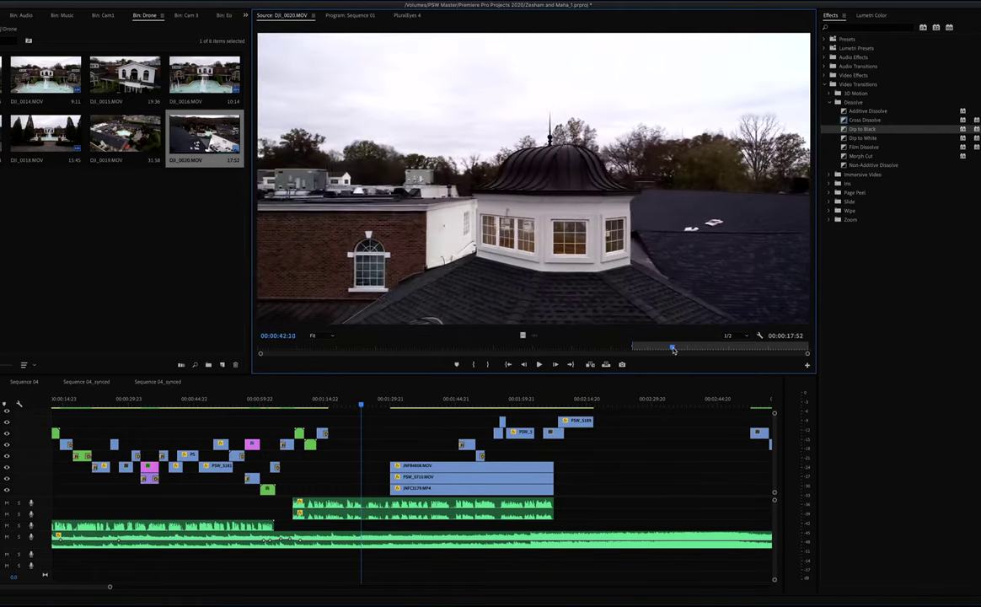
# Step: Preview drone clips DJI_0018 and DJI_0016, then reload DJI_0020.MOV in the Source monitor
pyautogui.doubleClick(39, 137)
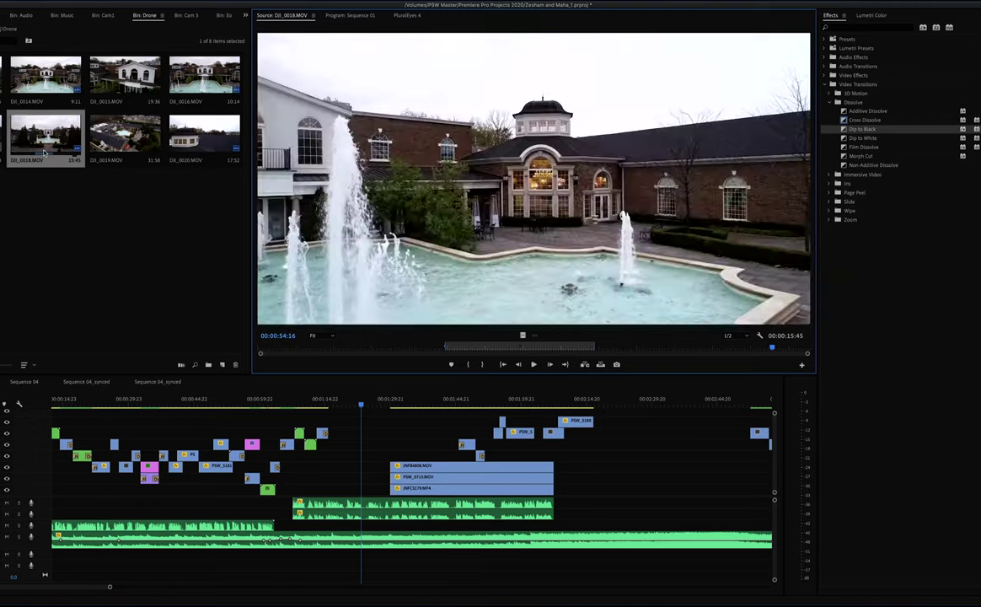
pyautogui.doubleClick(194, 78)
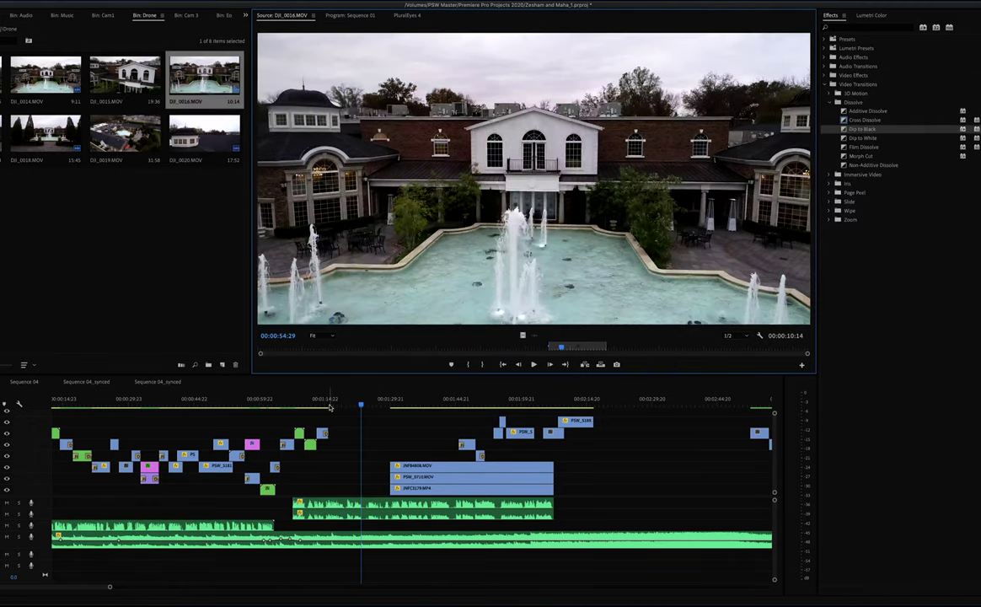
pyautogui.click(323, 406)
pyautogui.doubleClick(204, 135)
# Step: Drop the 2:11 rooftop section from 00:00:30:11 onto an upper track near 01:14 and play it
pyautogui.click(554, 347)
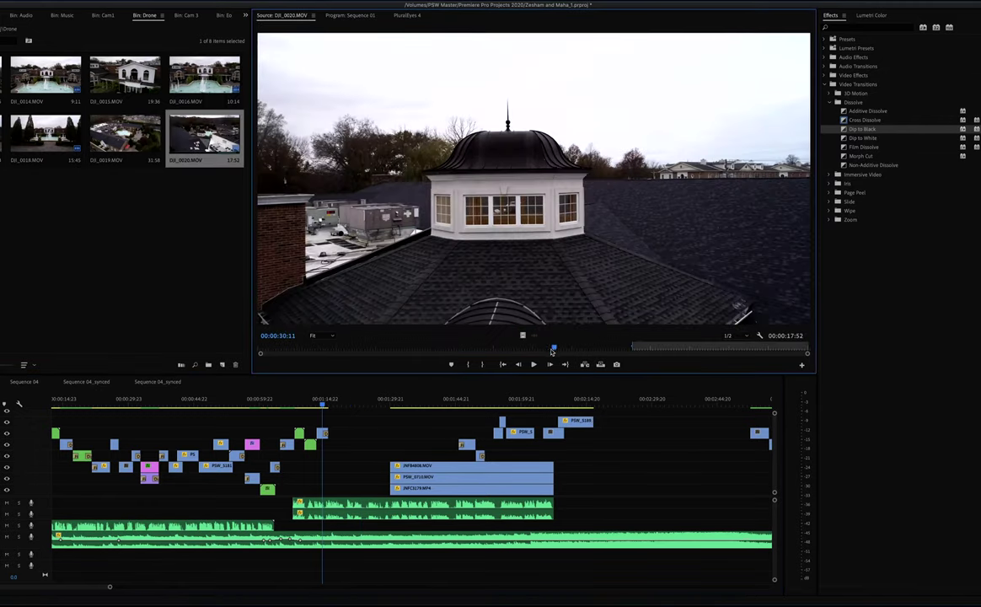
pyautogui.moveTo(332, 455); pyautogui.dragTo(334, 455)
pyautogui.press('Return')
pyautogui.press('space')
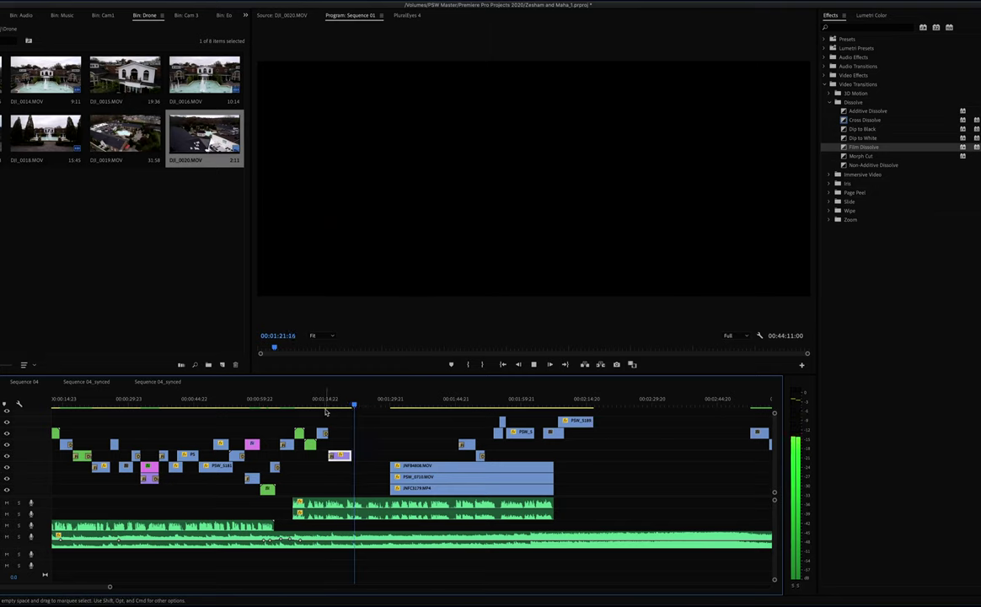
# Step: Zoom out and review the sequence around 01:31, stepping back through edit points
pyautogui.press('space')
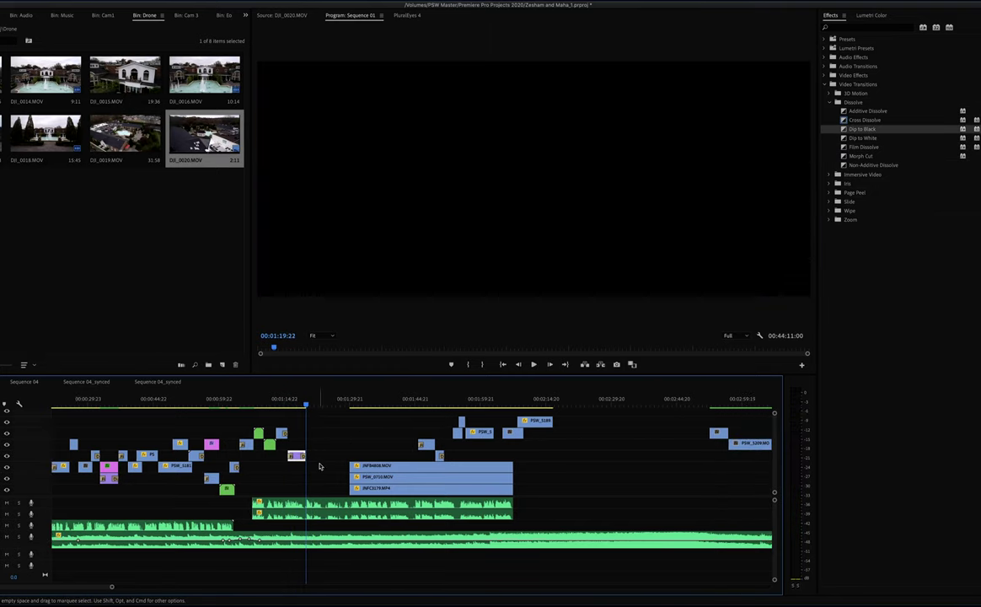
pyautogui.press('-')
pyautogui.press('Down')
pyautogui.press('-')
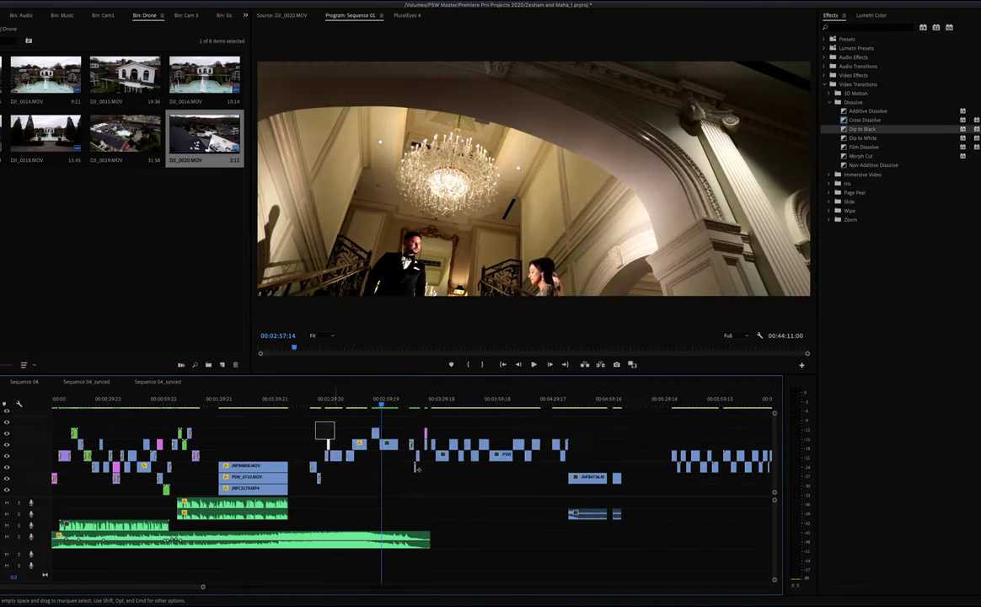
pyautogui.press('Down')
pyautogui.press('Down')
pyautogui.press('Down')
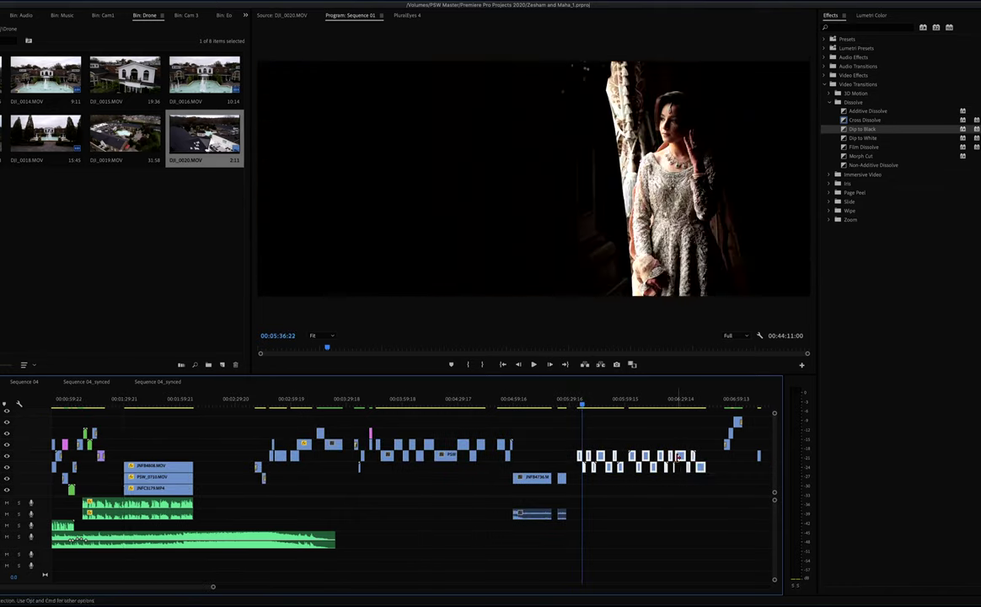
pyautogui.press('=')
pyautogui.click(329, 418)
pyautogui.press('space')
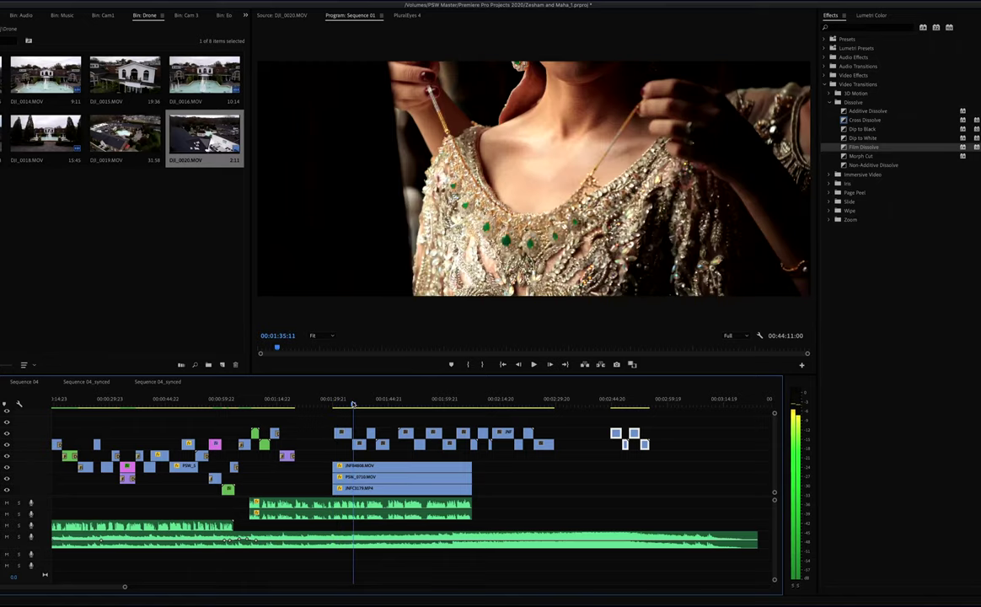
pyautogui.press('Up')
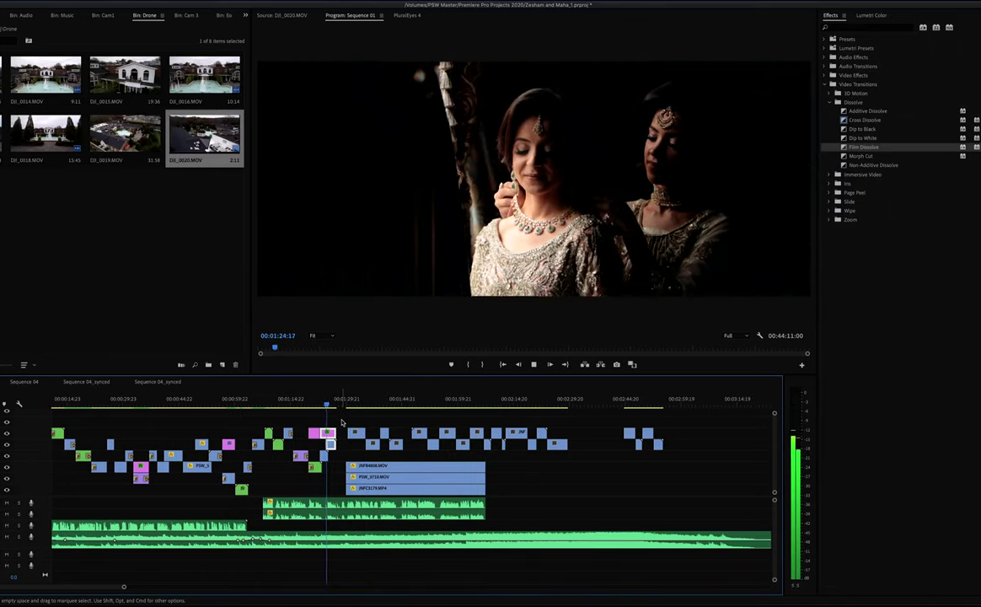
pyautogui.press('Up')
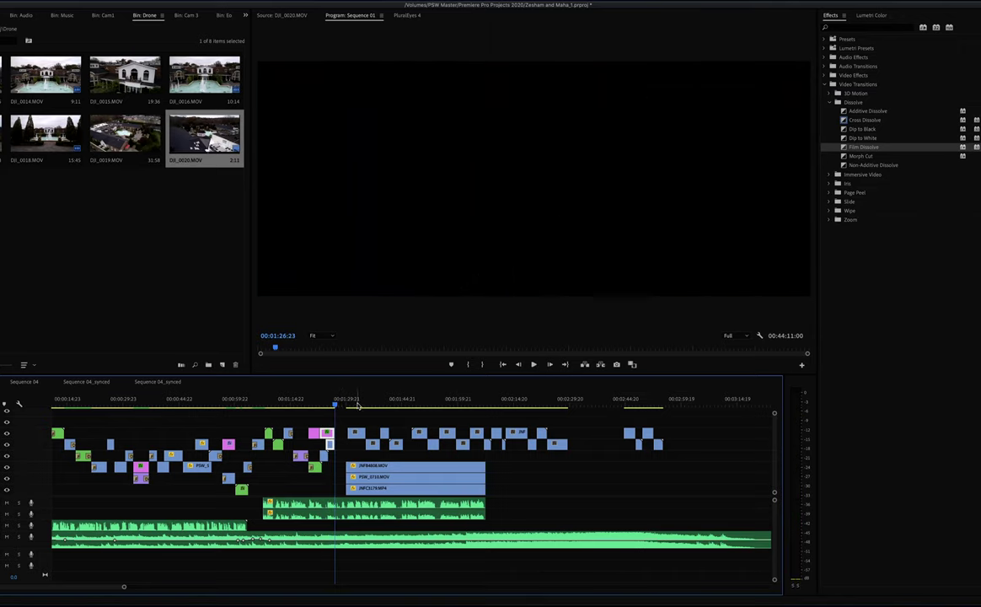
# Step: Rearrange the small upper-track clips between 01:31 and 01:49, shifting one clip slightly later
pyautogui.click(354, 403)
pyautogui.click(353, 403)
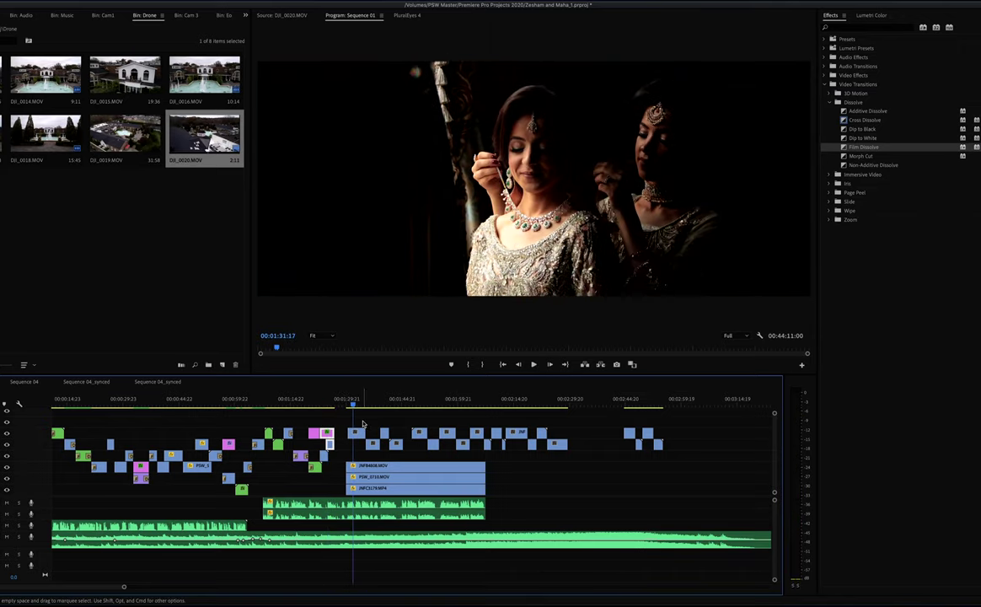
pyautogui.moveTo(356, 435)
pyautogui.mouseDown()
pyautogui.moveTo(384, 433)
pyautogui.moveTo(396, 407)
pyautogui.mouseUp()
pyautogui.click(369, 403)
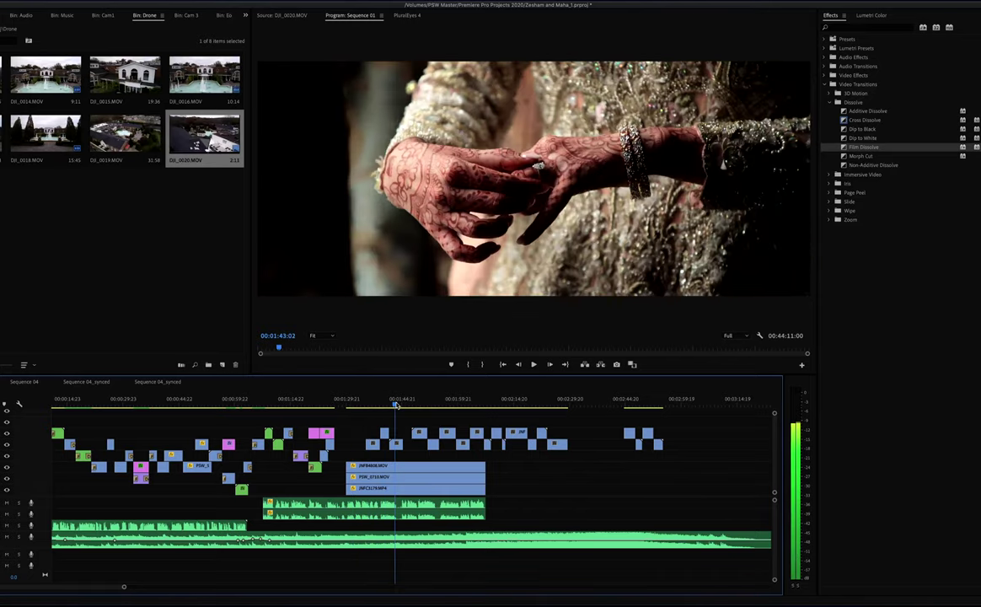
pyautogui.moveTo(375, 447); pyautogui.dragTo(678, 455)
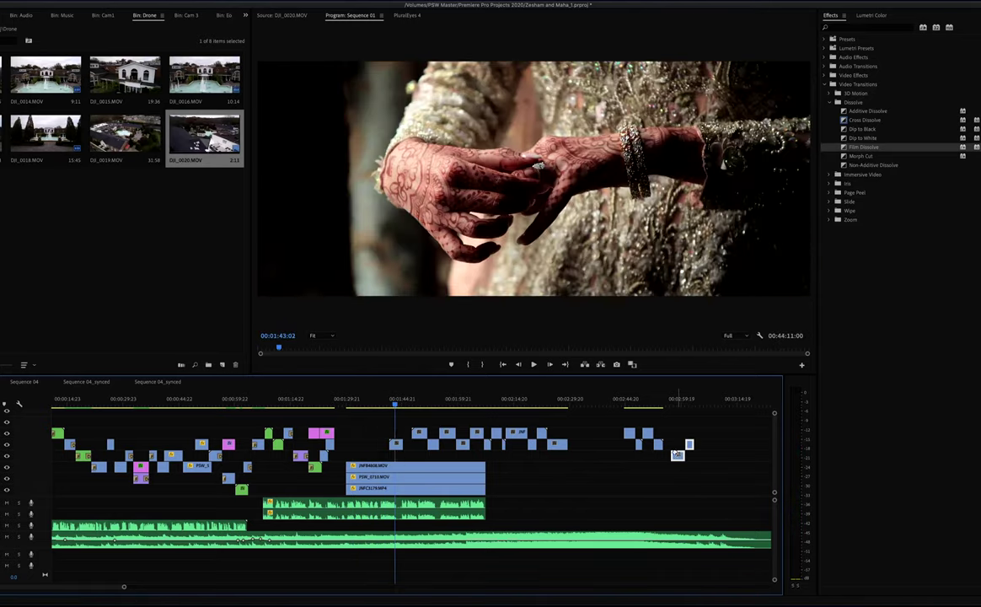
pyautogui.click(416, 406)
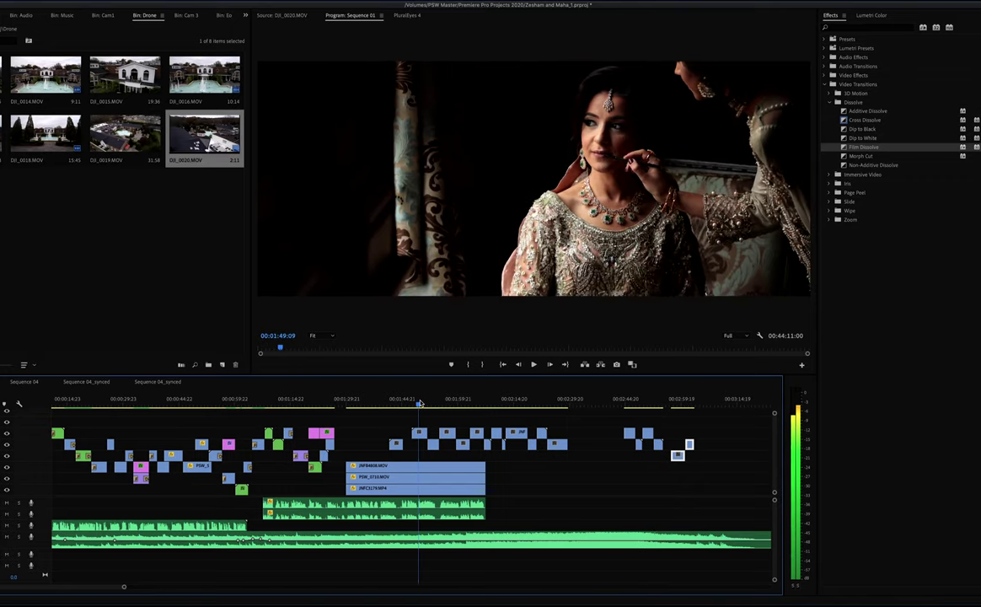
pyautogui.moveTo(677, 455); pyautogui.dragTo(343, 456)
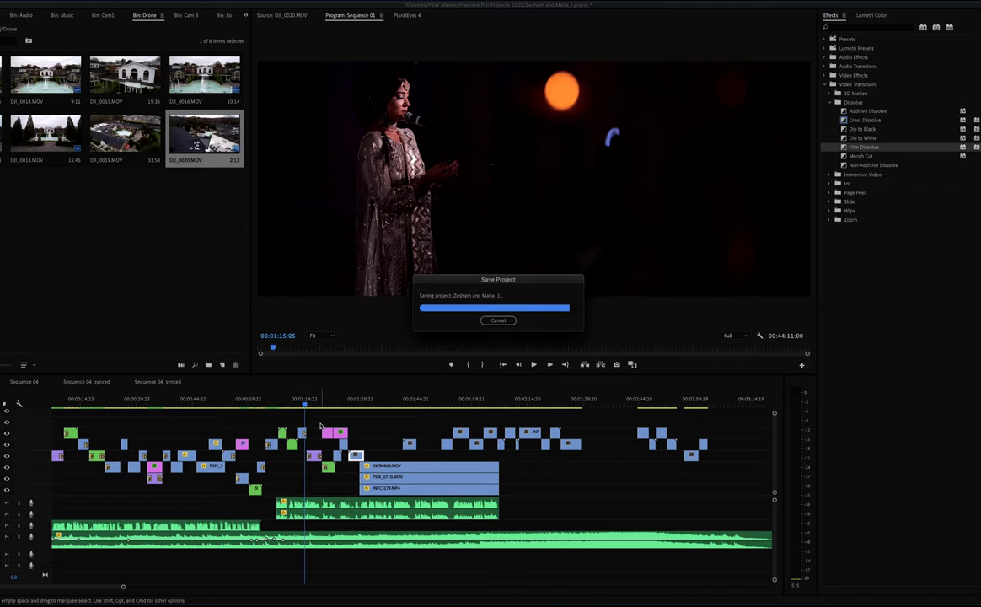
# Step: Play Sequence 01 through the silhouetted bridal prep scene at the window
pyautogui.press('space')
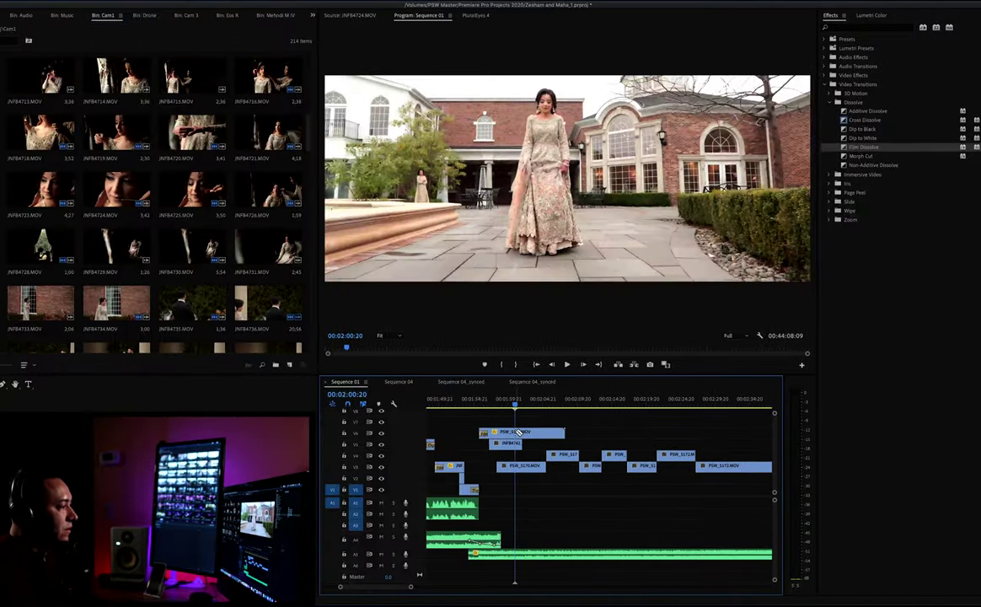
# Step: Play through the dissolve and select the JNF8742 clip on V5
pyautogui.click(481, 403)
pyautogui.press('space')
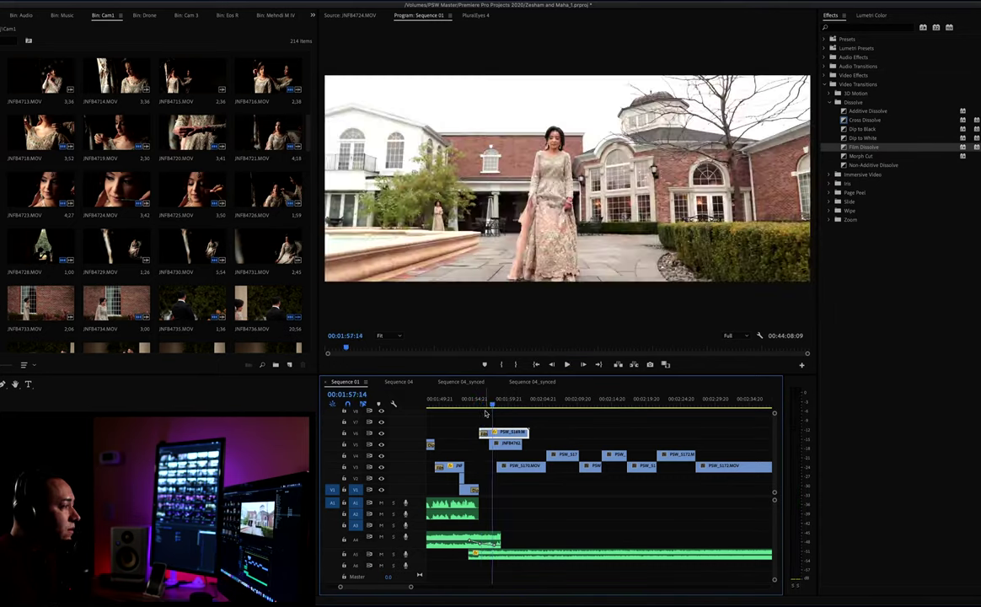
pyautogui.click(488, 406)
pyautogui.click(495, 439)
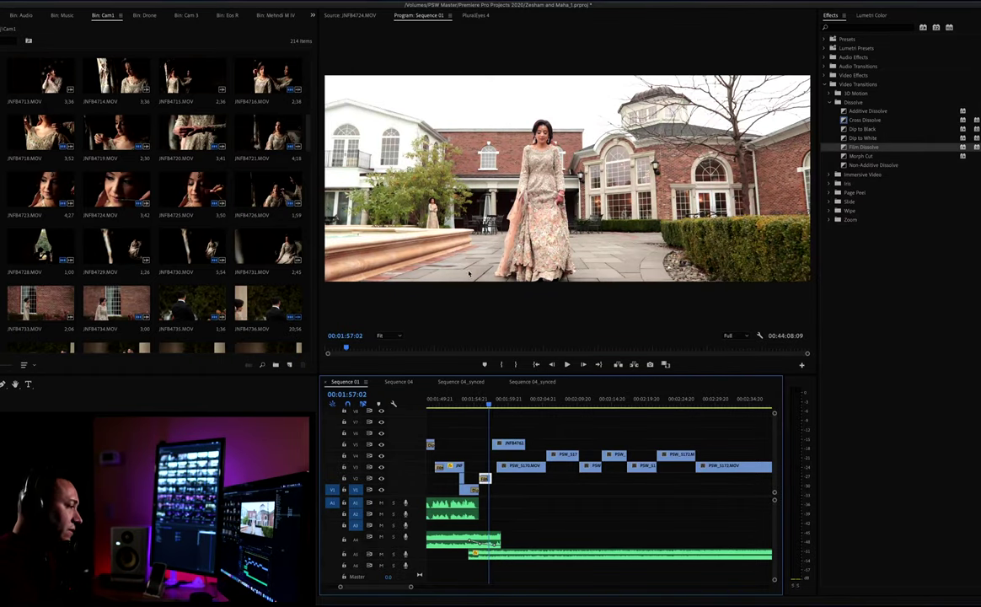
pyautogui.press('space')
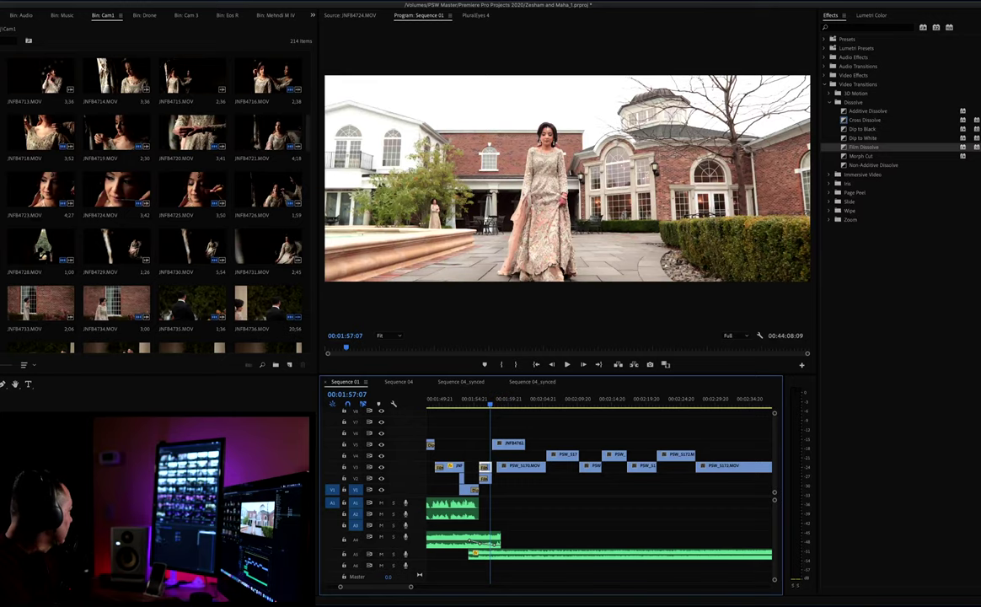
# Step: Readjust the overlay's transform box around the small figure, then review the transition in reverse
pyautogui.click(488, 191)
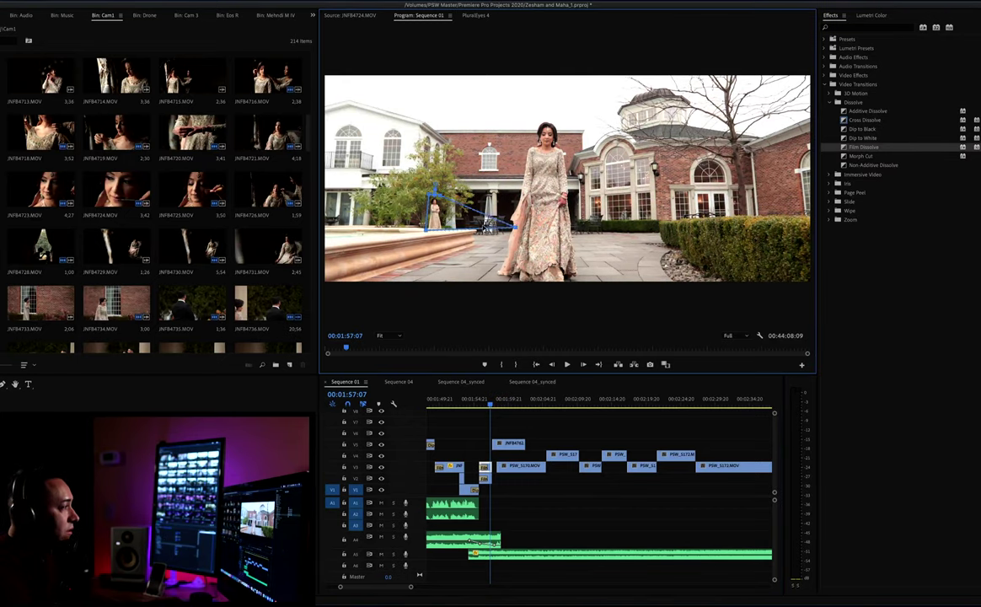
pyautogui.moveTo(512, 226); pyautogui.dragTo(438, 203)
pyautogui.click(486, 486)
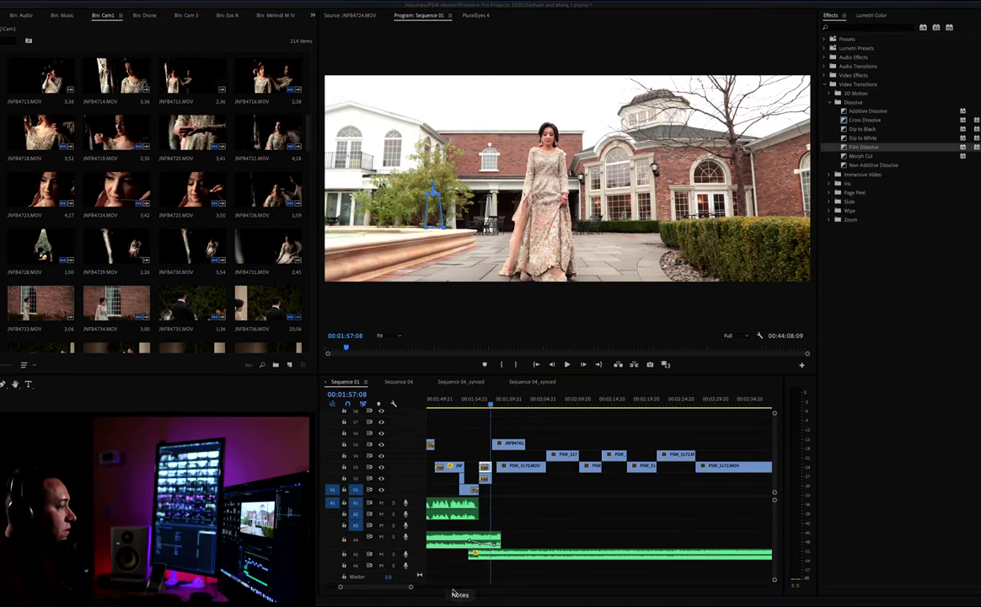
pyautogui.press('j')
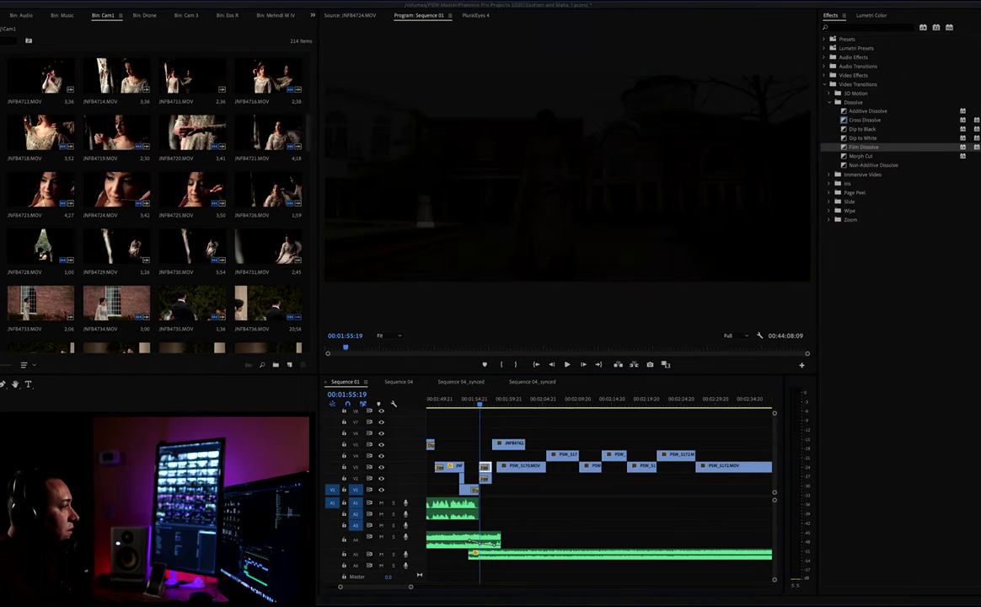
# Step: Inspect the Film Dissolve and move the clip near 01:55:17 up to the higher video tracks
pyautogui.click(485, 478)
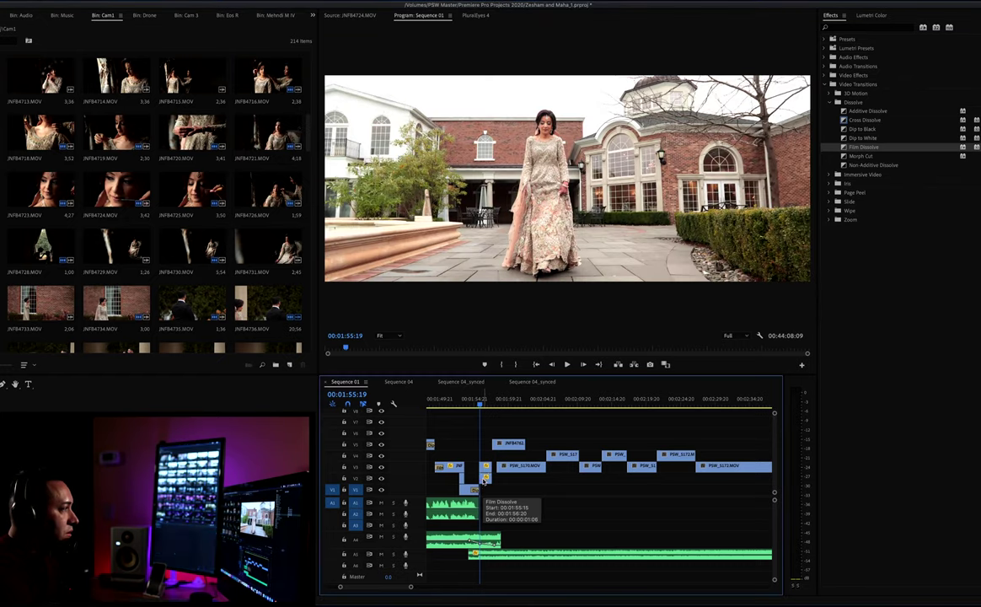
pyautogui.click(406, 206)
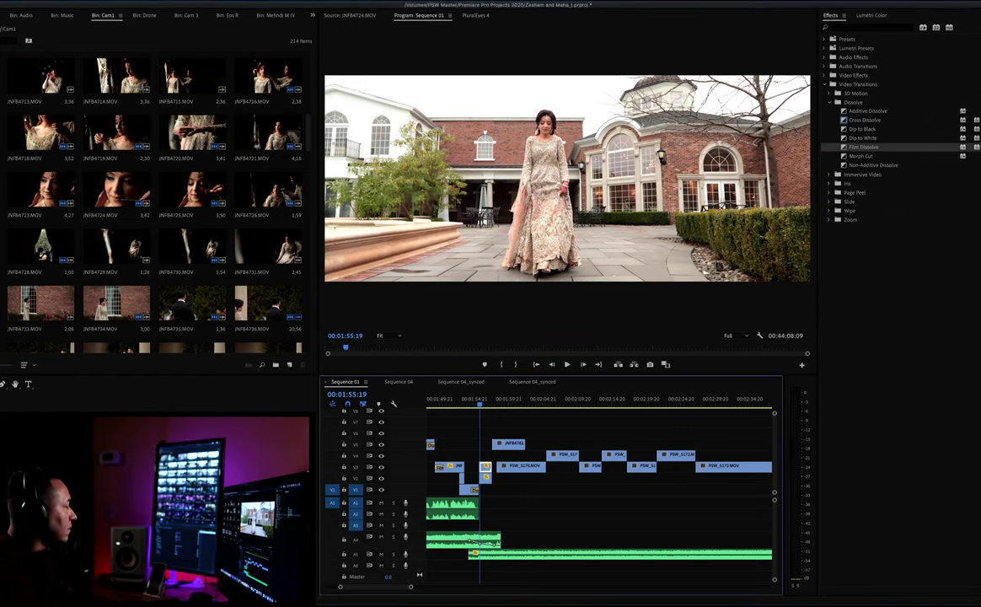
pyautogui.click(480, 407)
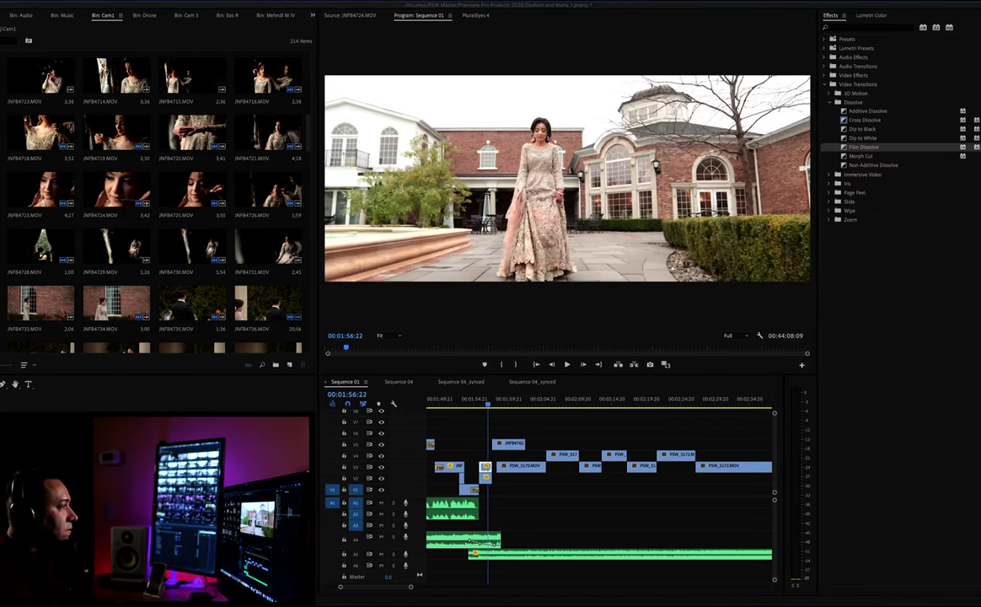
pyautogui.moveTo(488, 467); pyautogui.dragTo(522, 426)
pyautogui.click(509, 405)
# Step: Replay from 01:55:17 to review the bride's walk and the groom's first-look shot
pyautogui.press('space')
pyautogui.press('Right')
pyautogui.press('Right')
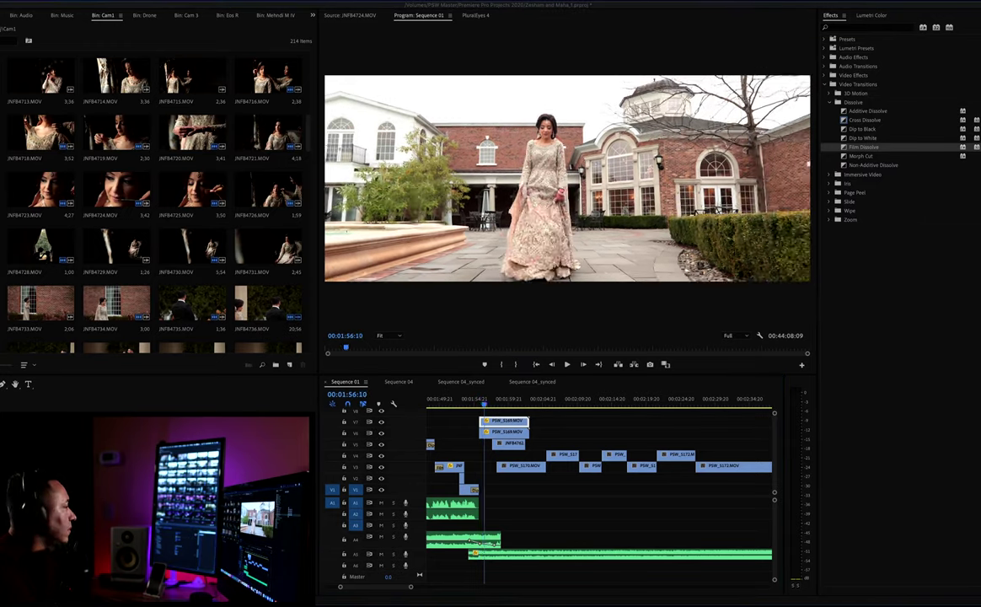
pyautogui.press('space')
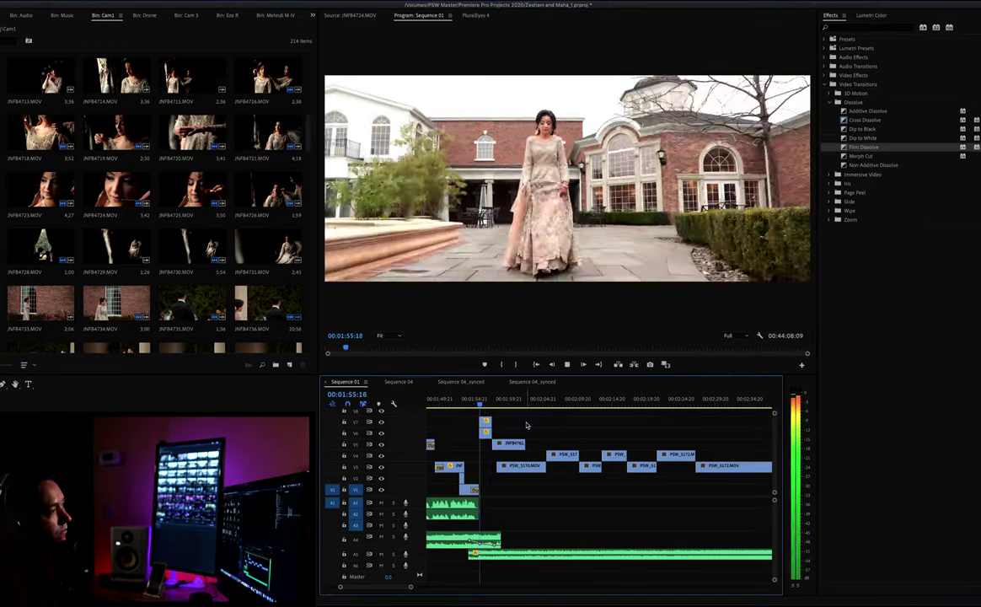
pyautogui.click(478, 401)
pyautogui.press('space')
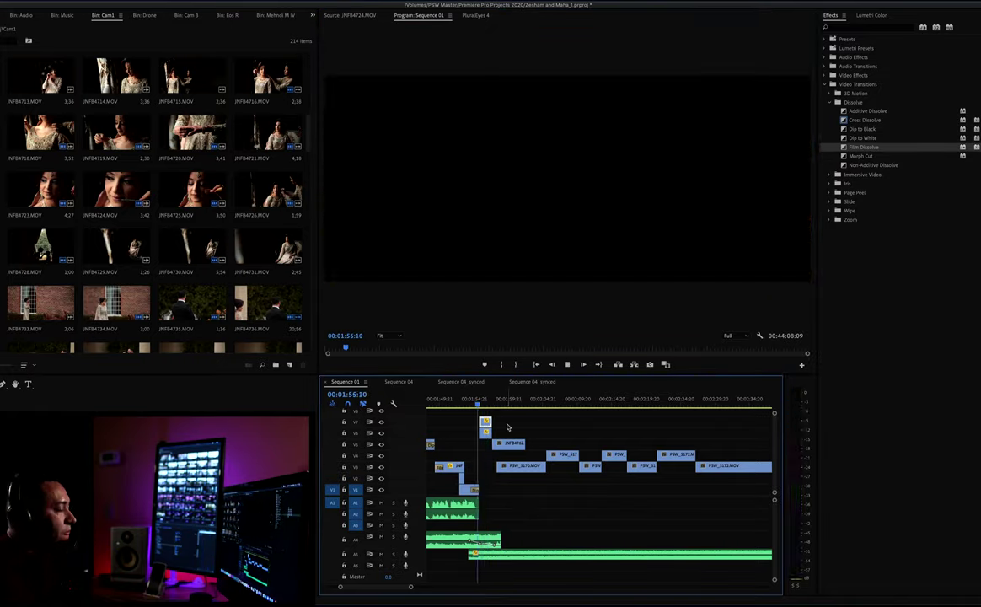
pyautogui.click(480, 403)
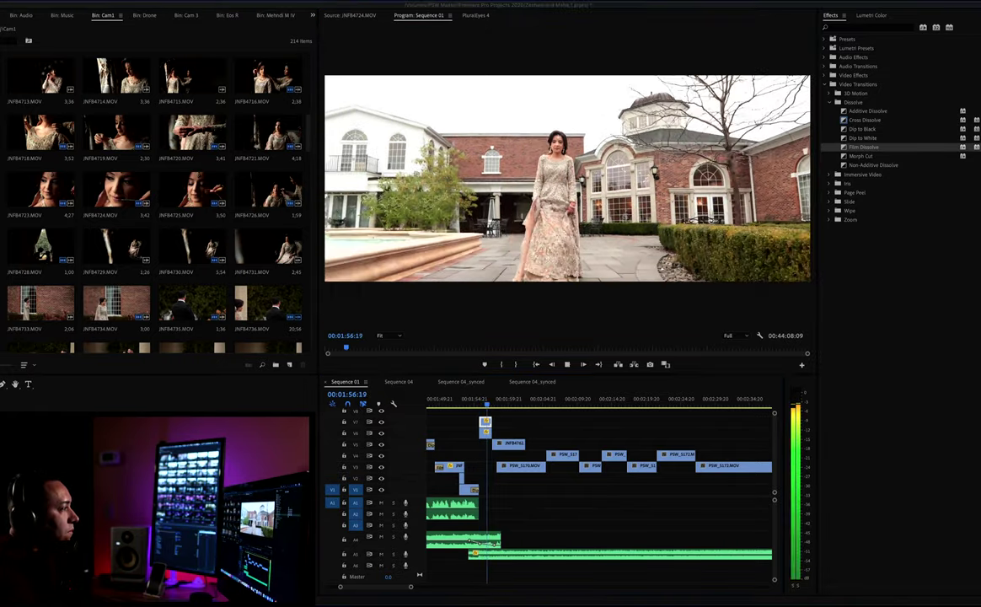
pyautogui.click(485, 433)
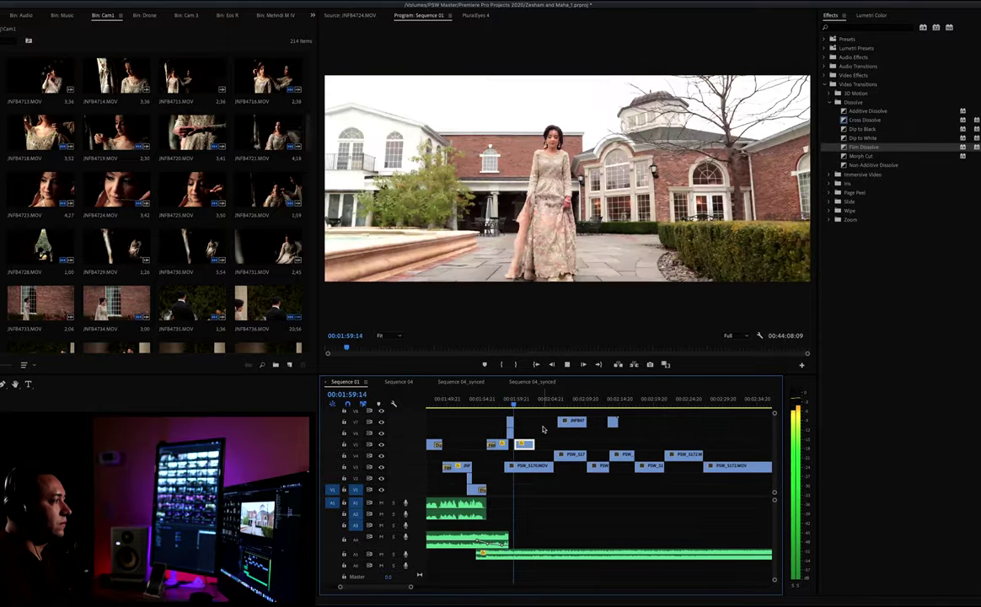
pyautogui.click(495, 406)
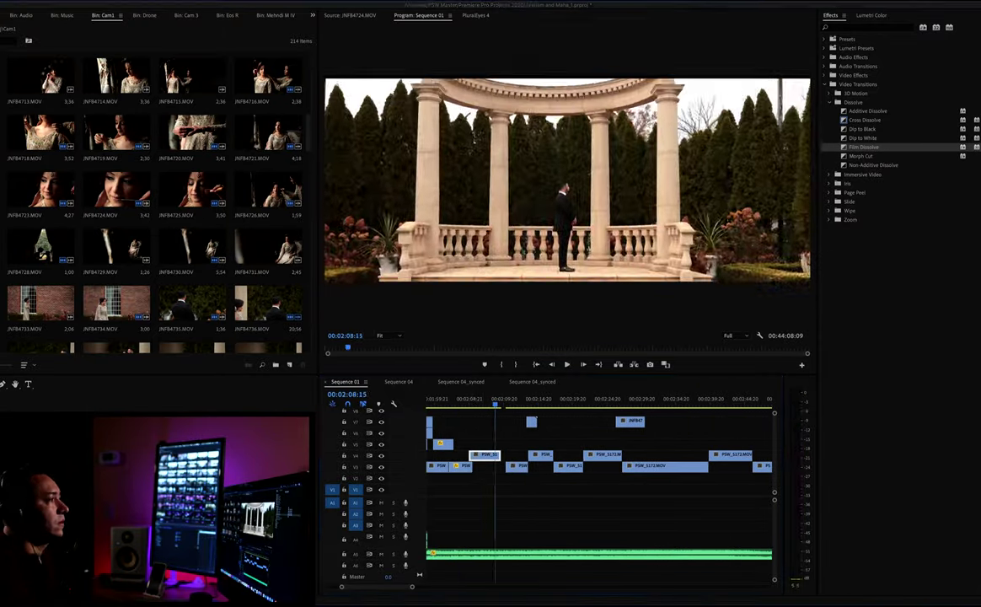
# Step: Nest the first-look clip, apply Warp Stabilizer, and play the stabilized section
pyautogui.rightClick(485, 456)
pyautogui.scroll(-3, 485, 458)
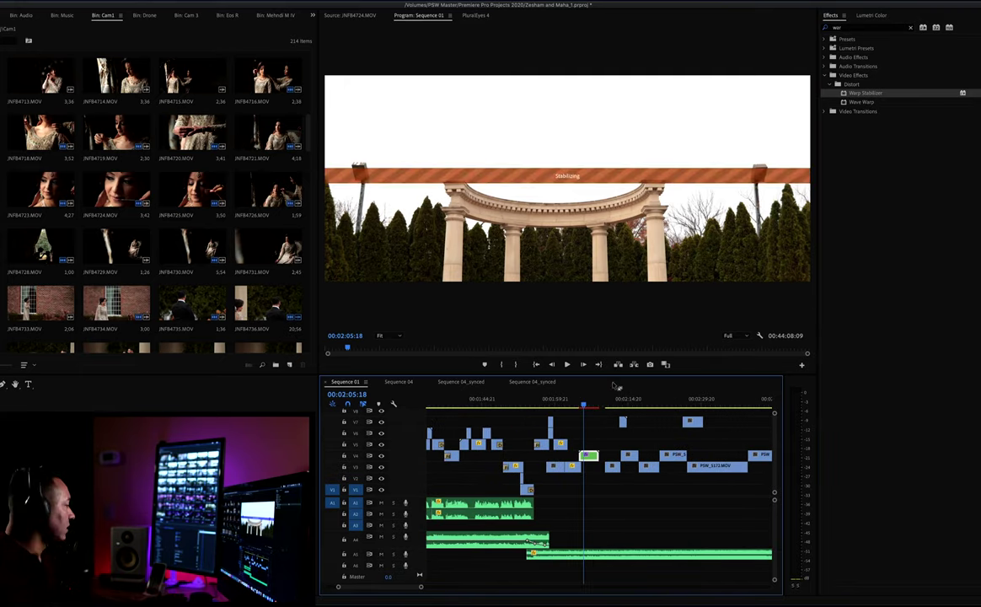
pyautogui.press('space')
pyautogui.press('space')
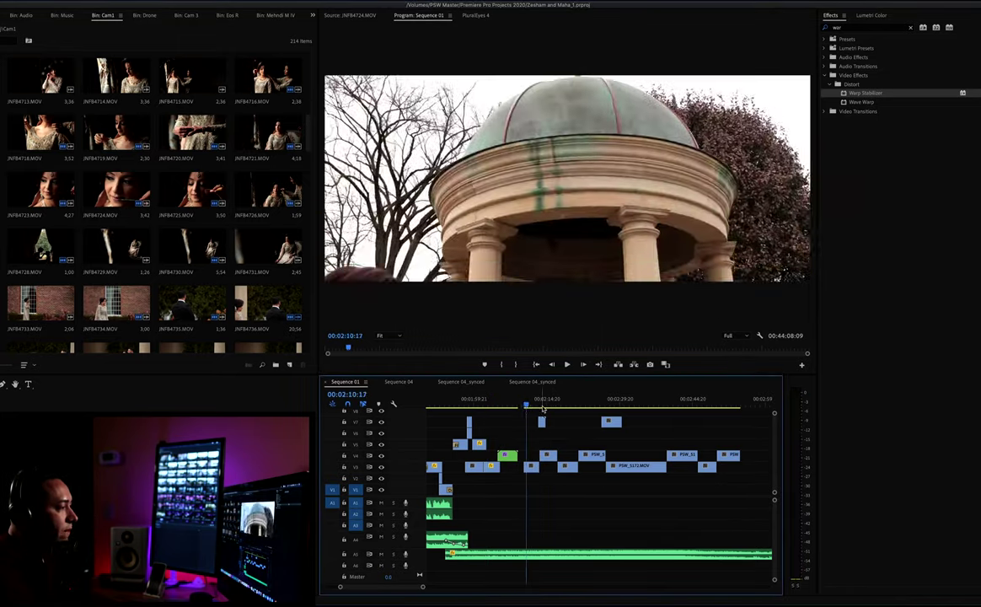
pyautogui.moveTo(528, 469); pyautogui.dragTo(526, 469)
pyautogui.press('space')
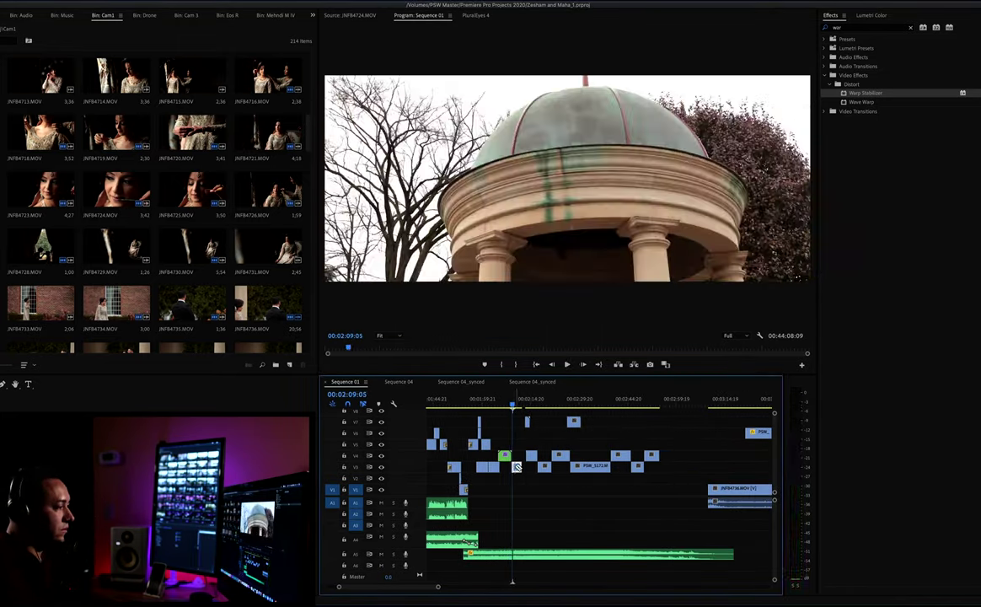
# Step: Move the short clip from V7 down to V6, replay the bride's shot, and undo the nest
pyautogui.press('space')
pyautogui.press('=')
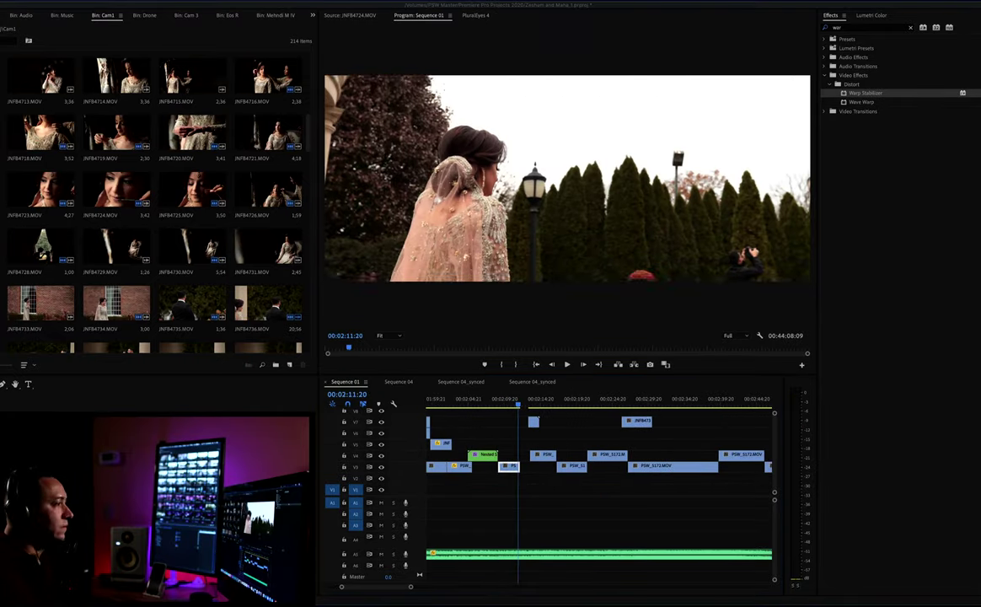
pyautogui.moveTo(533, 421); pyautogui.dragTo(523, 433)
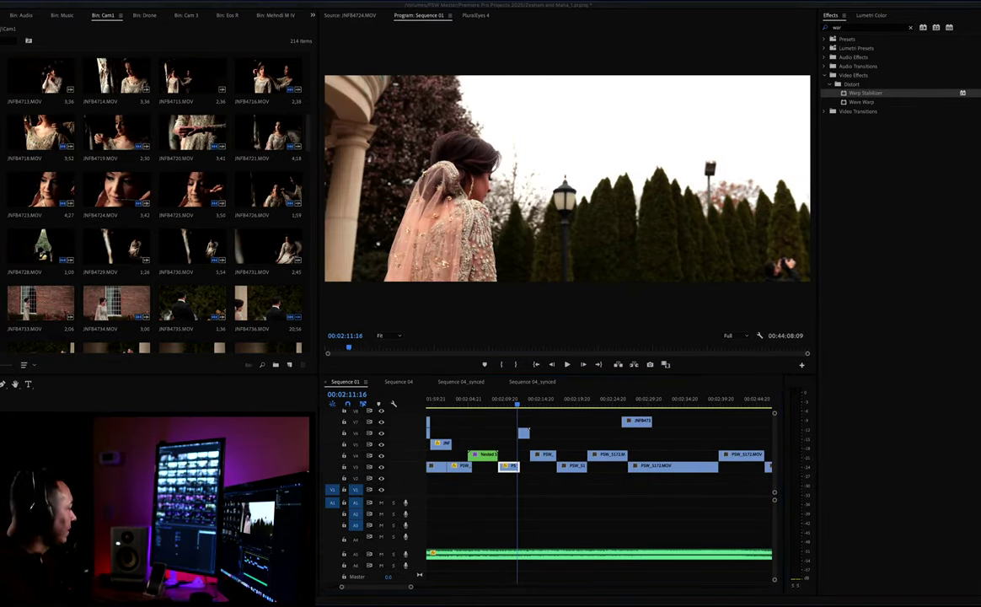
pyautogui.click(497, 401)
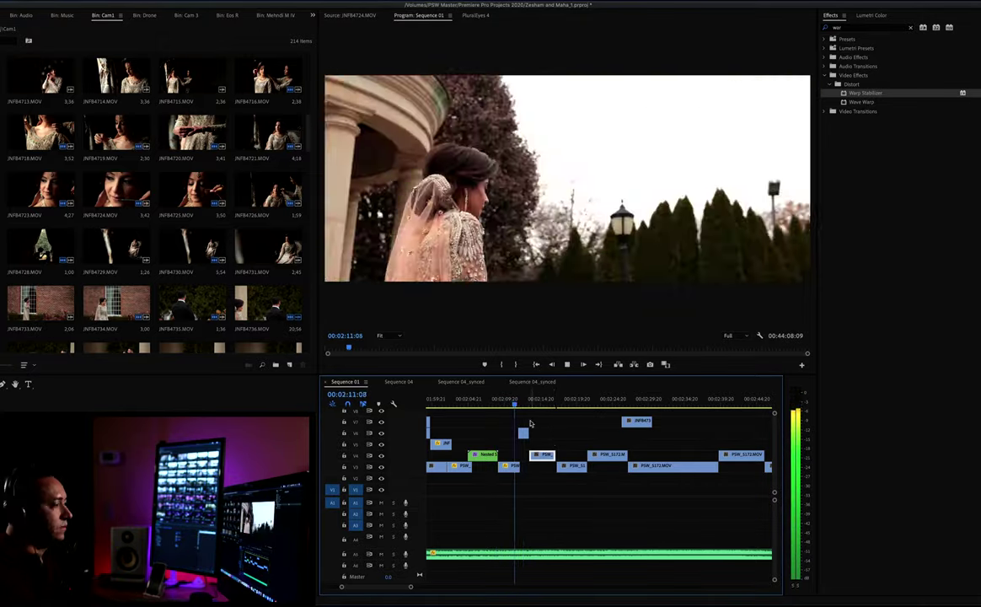
pyautogui.press('space')
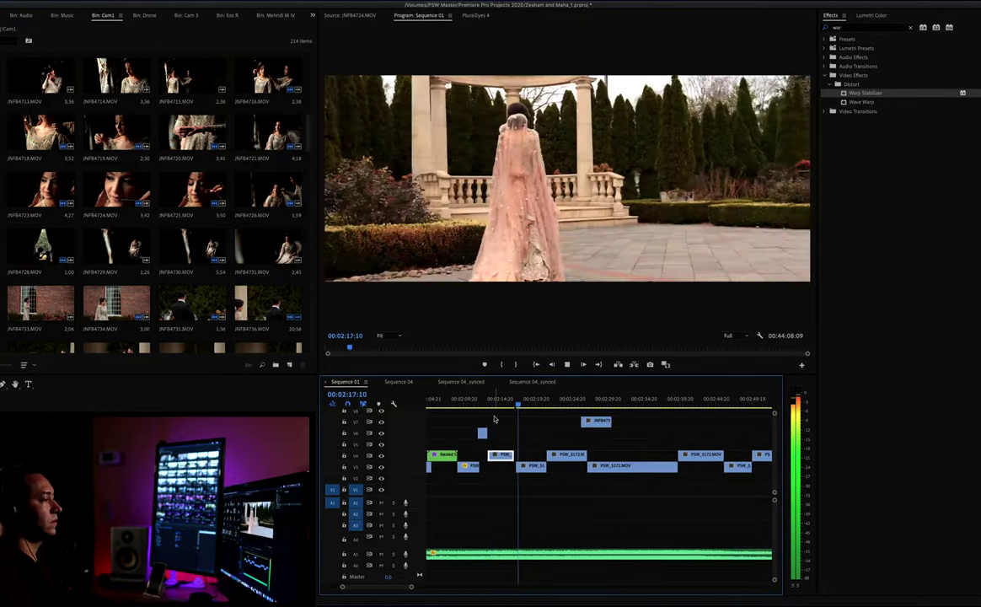
pyautogui.hotkey('ctrl', 'z')
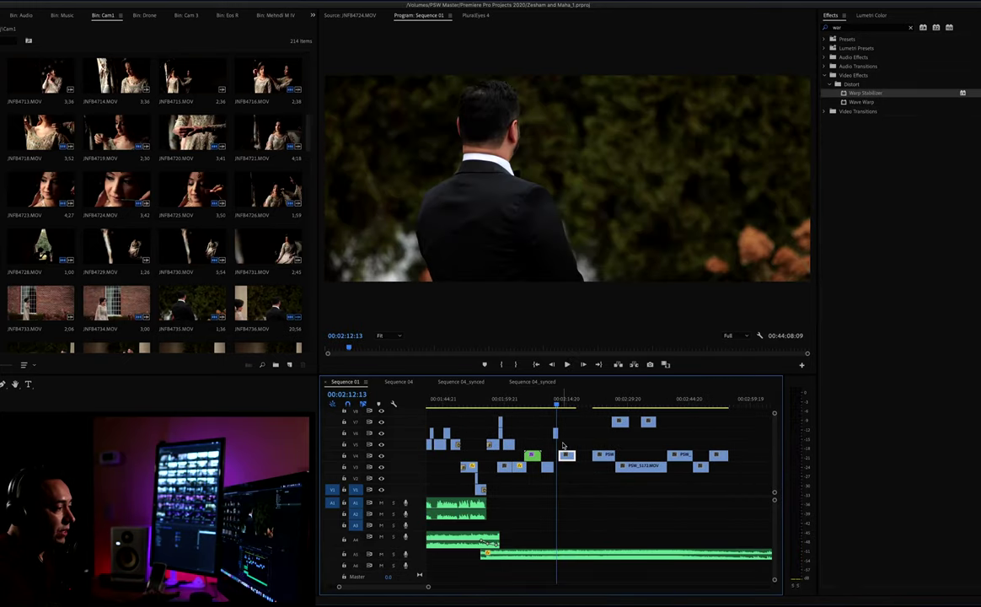
# Step: Play the first-look section up to the bride approaching the groom
pyautogui.scroll(1, 536, 418)
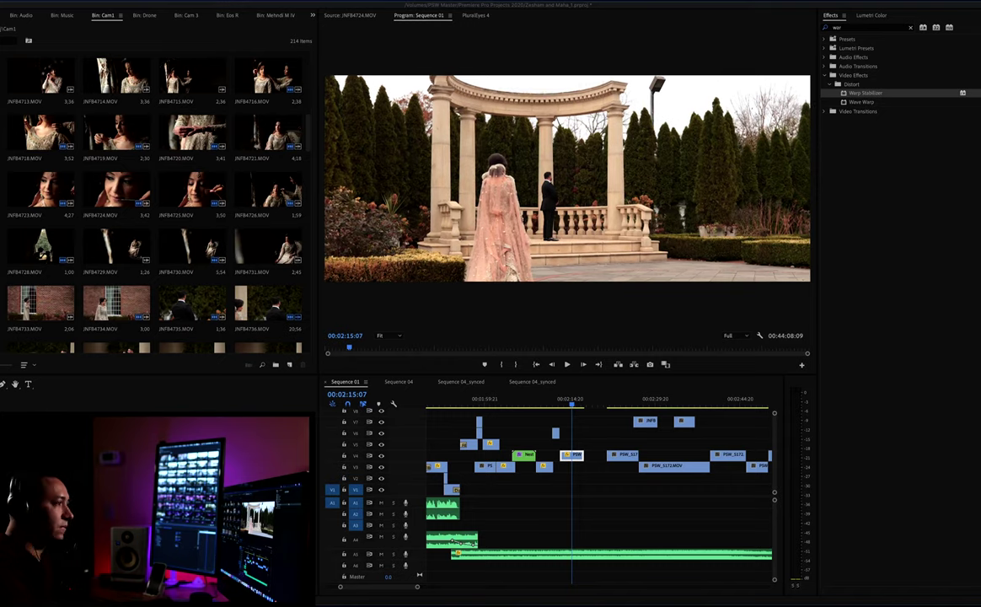
pyautogui.click(536, 434)
pyautogui.press('space')
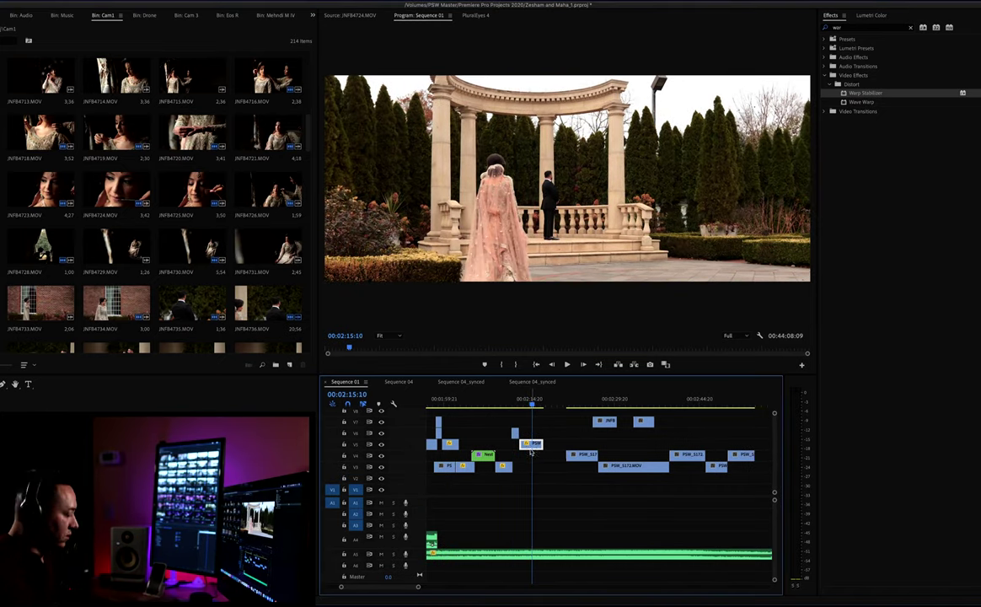
pyautogui.click(490, 407)
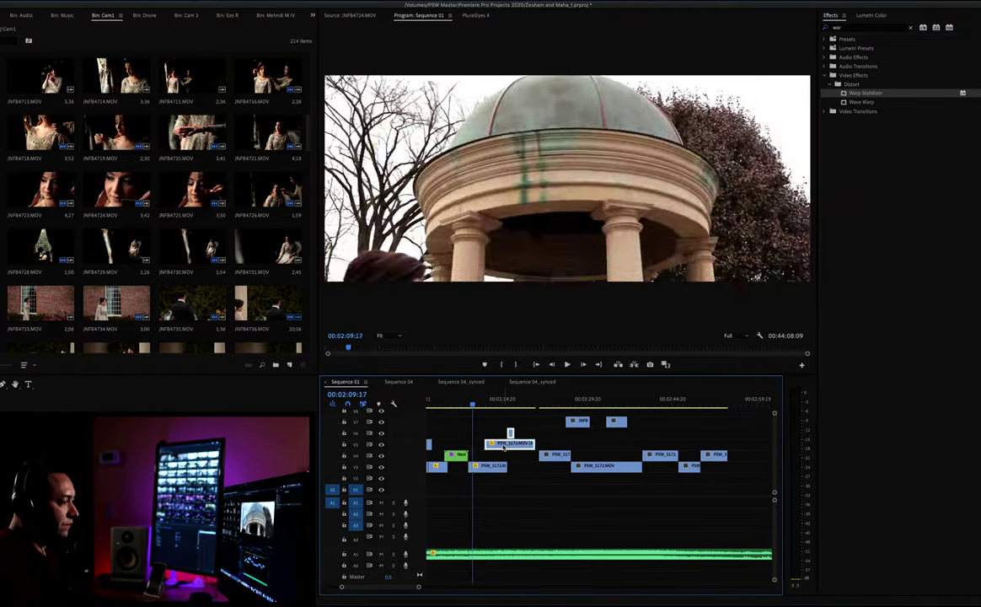
# Step: Place a clip on V5, play it back, and select the nearby V6, V5 and V4 clips
pyautogui.moveTo(523, 451); pyautogui.dragTo(522, 451)
pyautogui.press('-')
pyautogui.press('space')
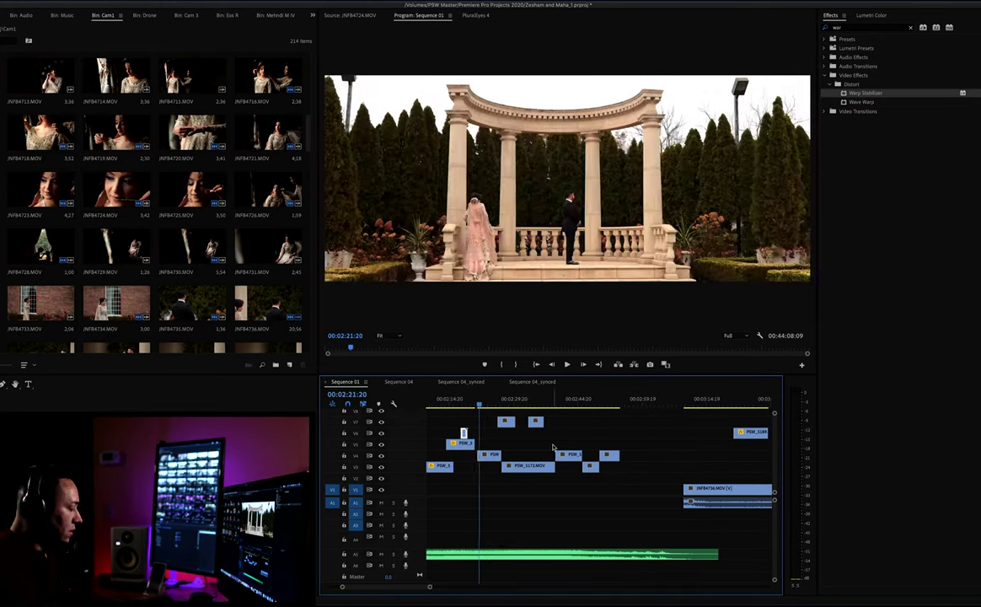
pyautogui.press('space')
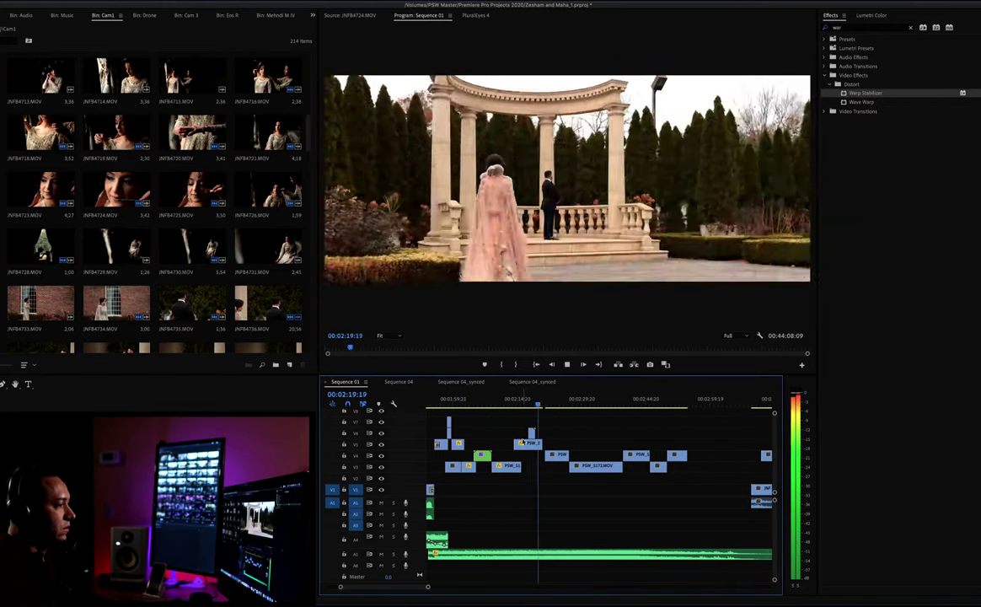
pyautogui.press('-')
pyautogui.click(555, 434)
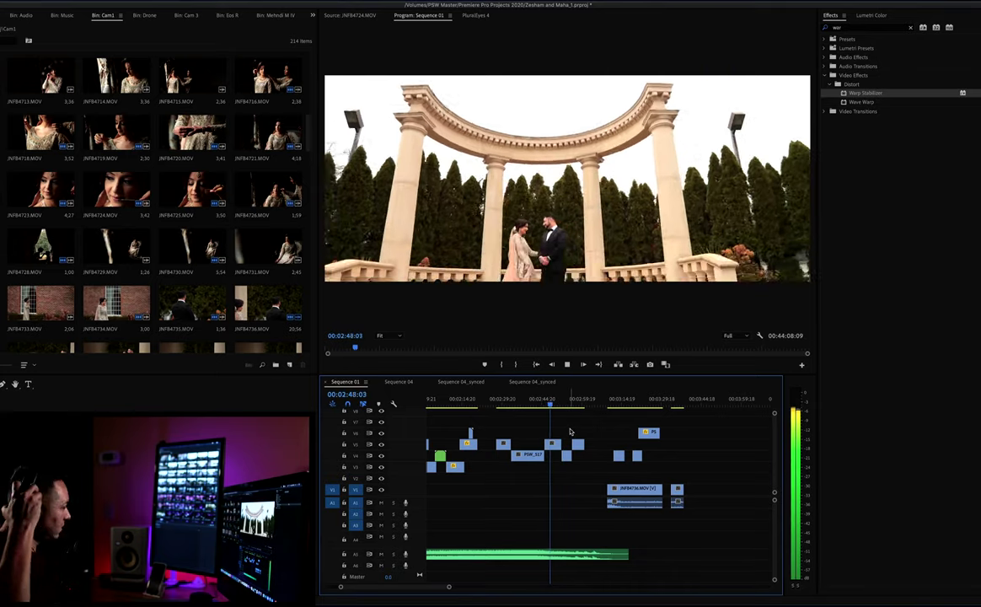
pyautogui.moveTo(552, 433); pyautogui.dragTo(576, 456)
# Step: Slide the JNFB4736 clip on V1 eight frames earlier and replay the bride's approach
pyautogui.press('-')
pyautogui.click(489, 402)
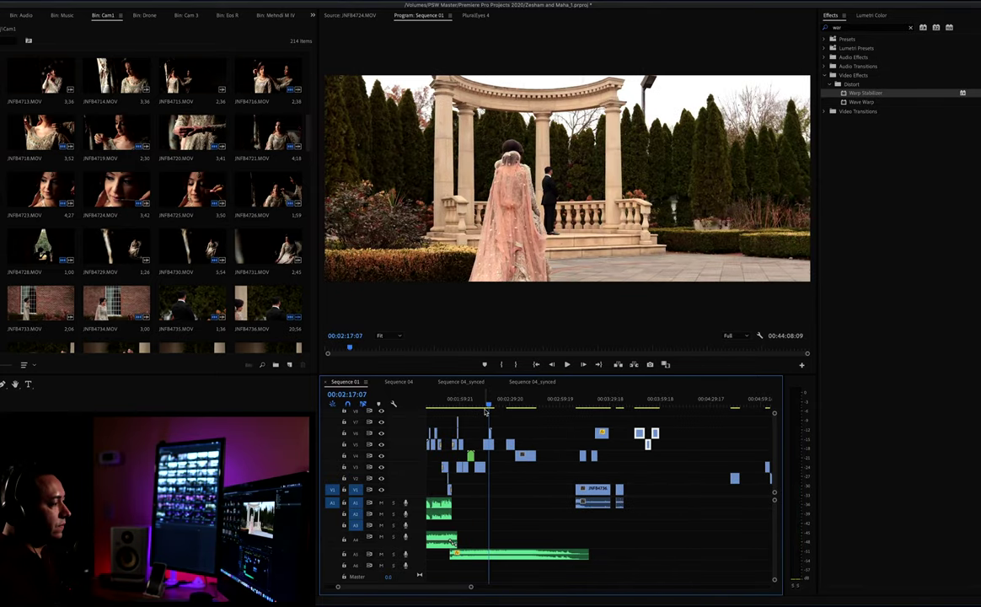
pyautogui.press('=')
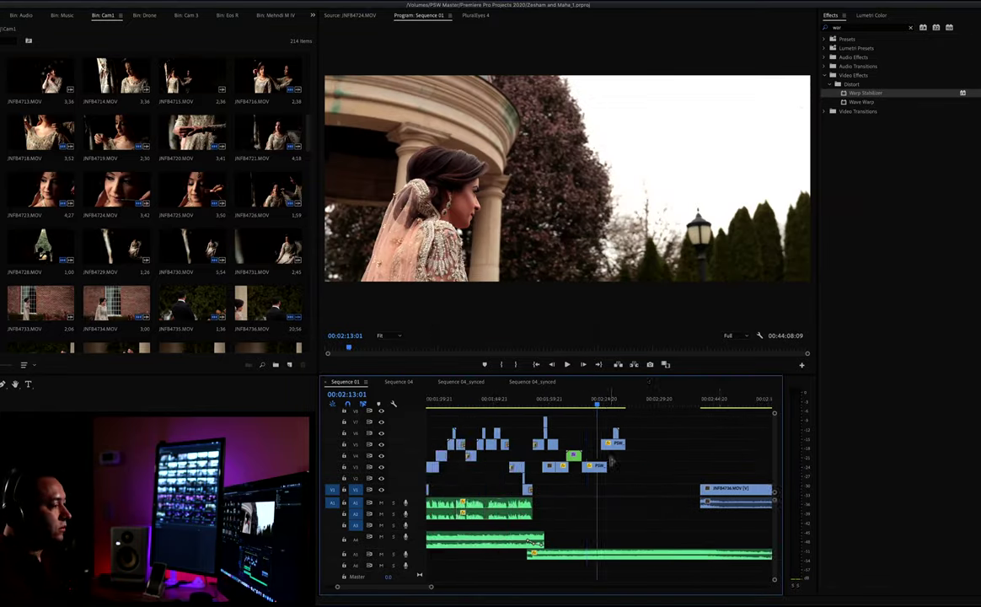
pyautogui.press('=')
pyautogui.moveTo(536, 490); pyautogui.dragTo(531, 491)
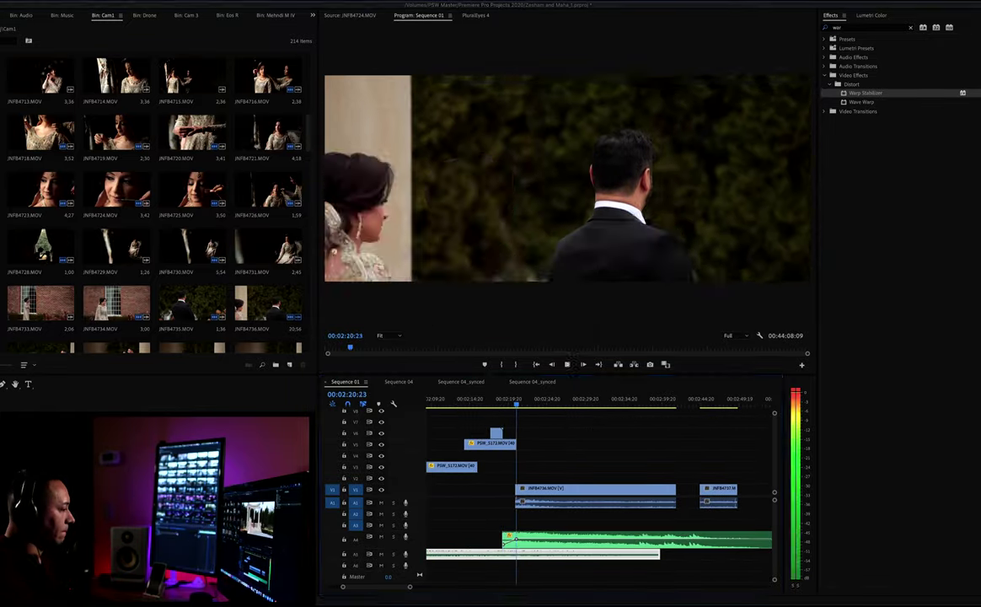
# Step: Play the adjusted cut and select the young-mountain-lights music clip under the tuxedo scenes
pyautogui.press('space')
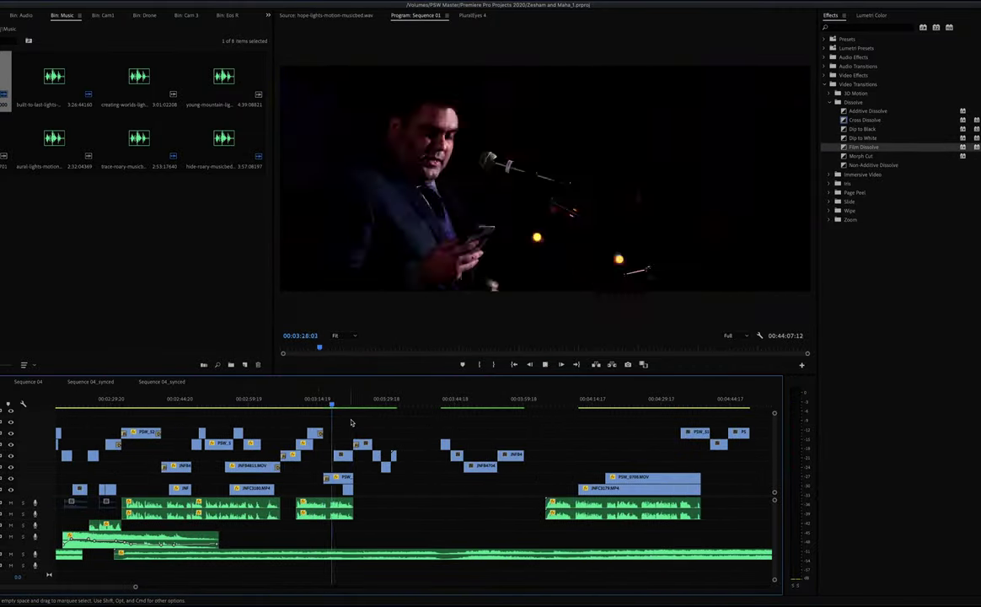
pyautogui.click(352, 509)
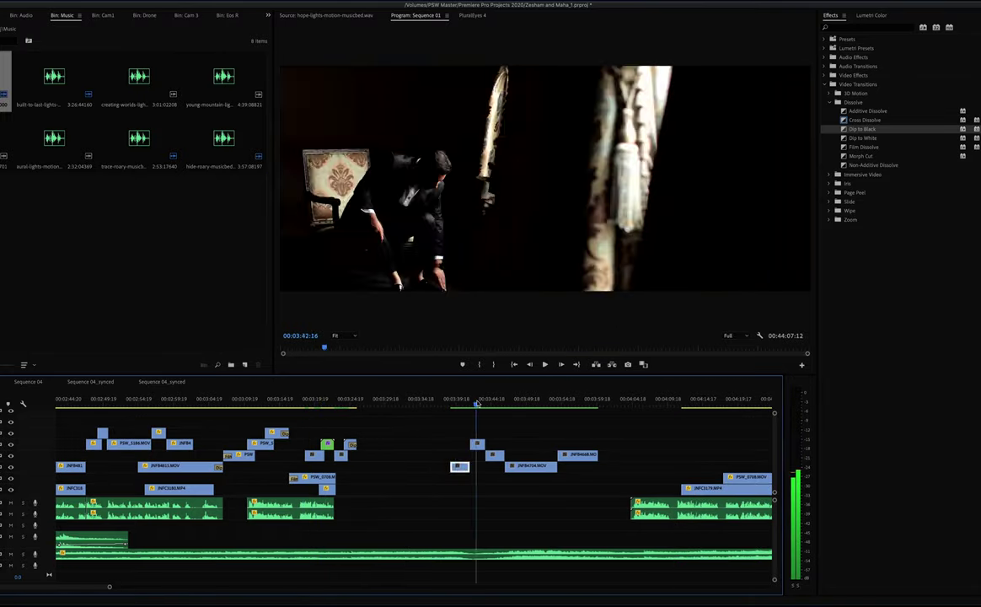
pyautogui.click(342, 405)
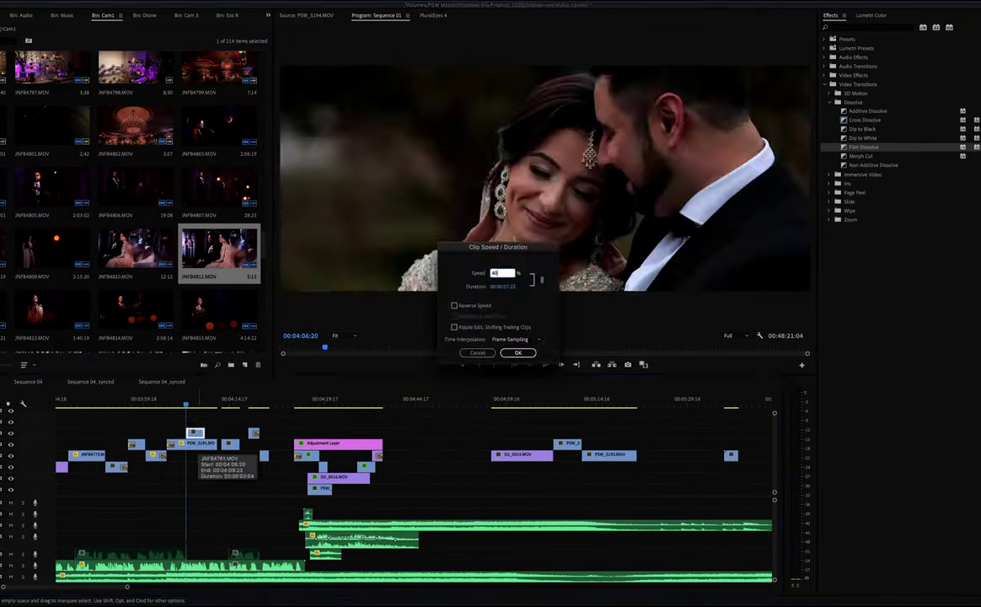
# Step: Confirm the new clip speed and move the venue drone clip next to the Adjustment Layer
pyautogui.press('Return')
pyautogui.click(253, 399)
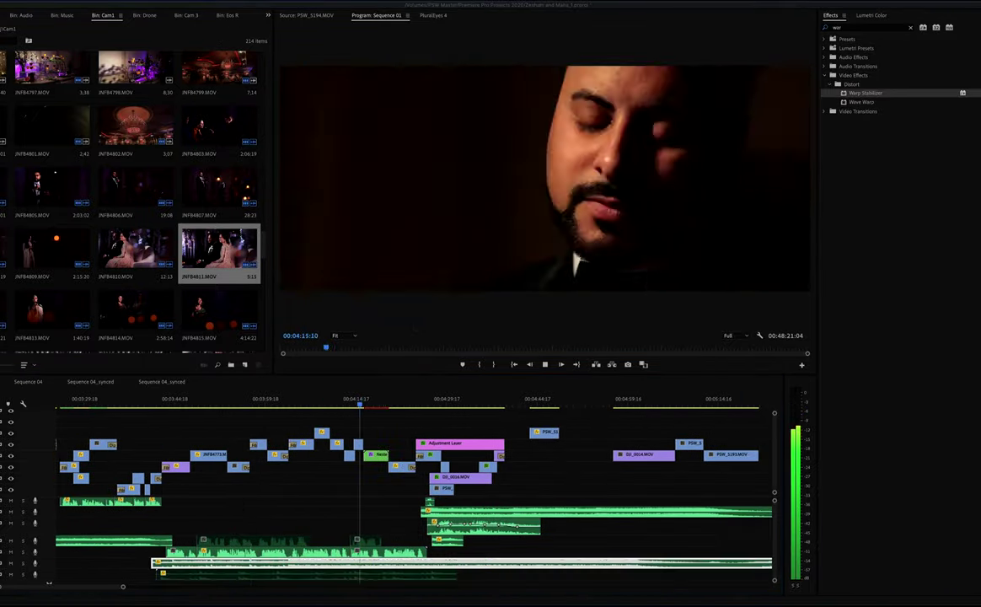
pyautogui.moveTo(645, 454); pyautogui.dragTo(301, 455)
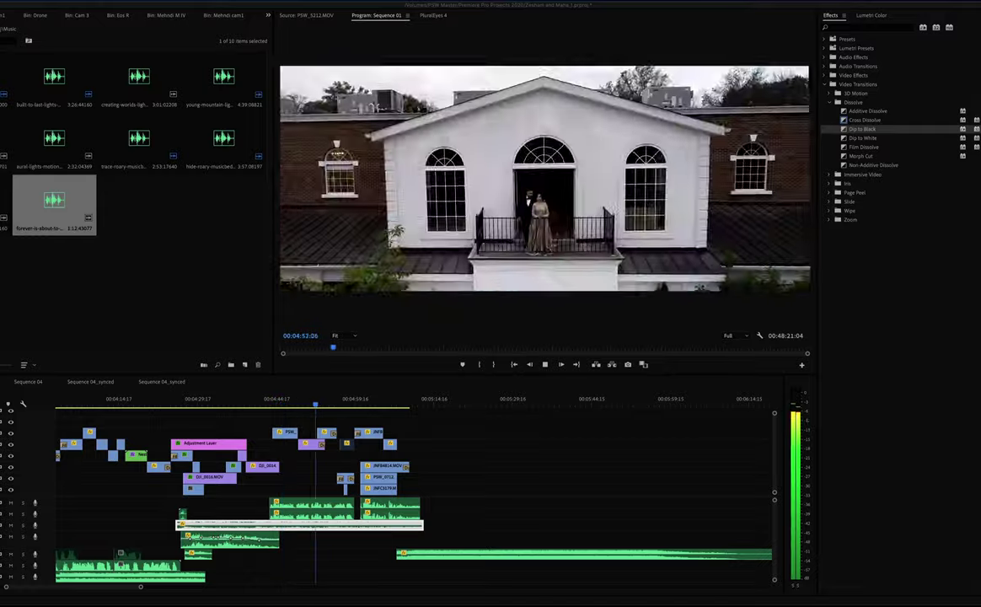
# Step: Stop playback on the balcony drone shot
pyautogui.press('space')
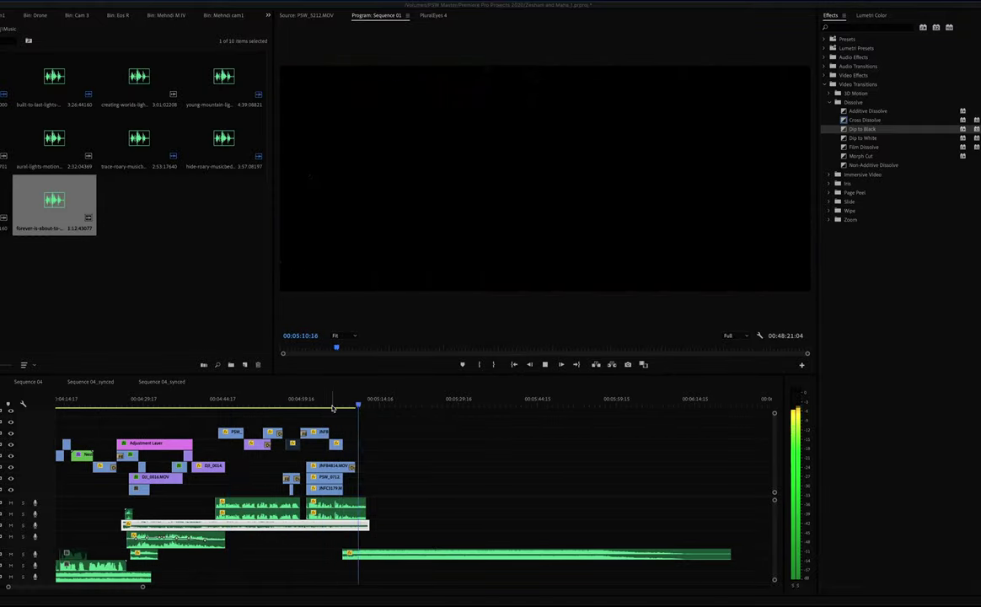